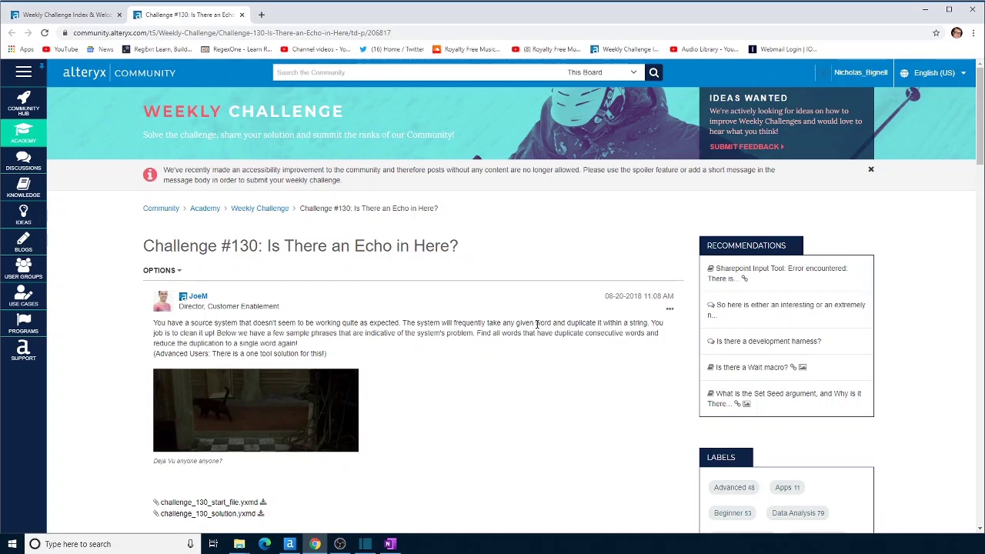
Read the challenge's duplicate-word description, then switch to Alteryx Designer and examine the sample phrases in the Inputs Text Input tool.
{"action": "left_click_drag", "start_coordinate": [535, 323], "coordinate": [602, 324]}
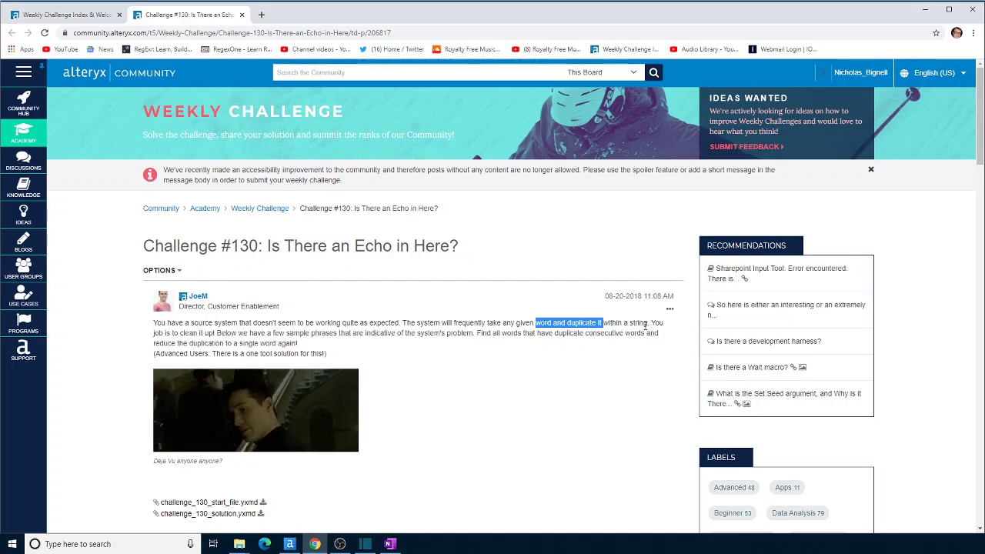
{"action": "left_click", "coordinate": [290, 545]}
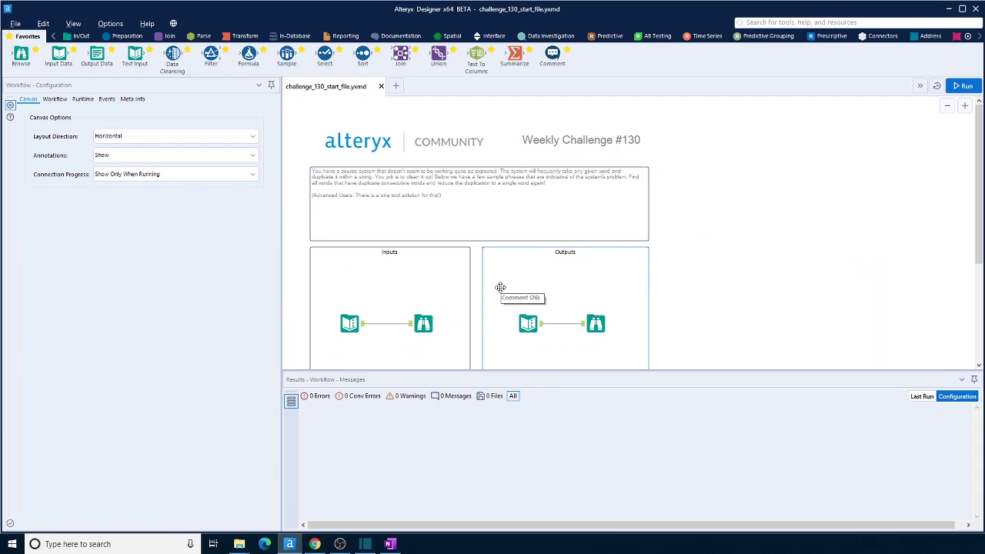
{"action": "left_click", "coordinate": [358, 326]}
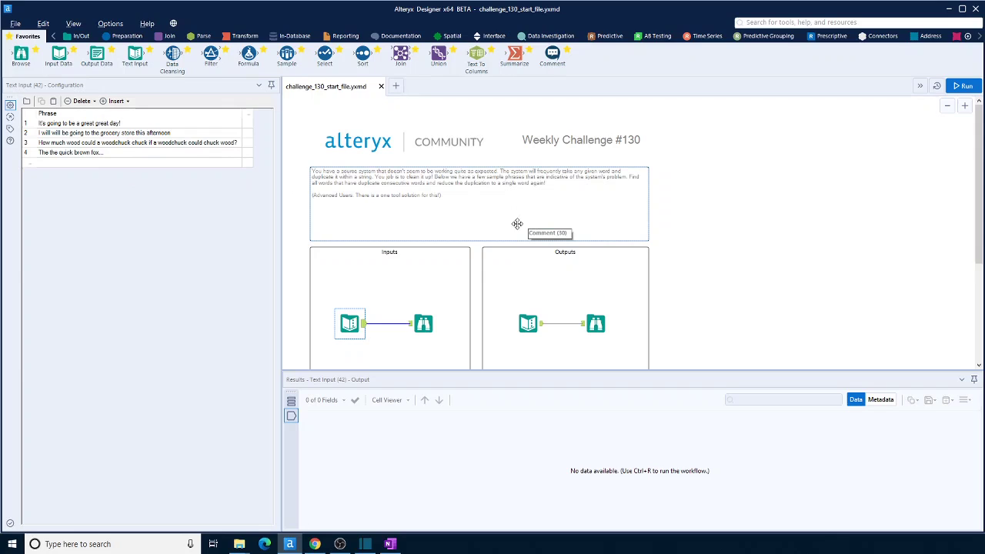
Place a Text To Columns tool on the empty canvas just below the Inputs container.
{"action": "left_click", "coordinate": [202, 36]}
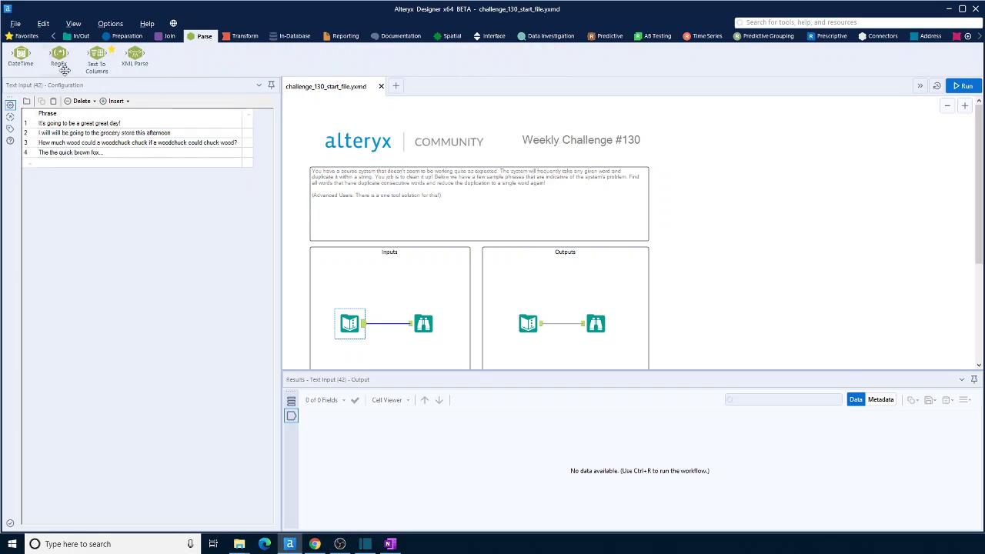
{"action": "mouse_move", "coordinate": [59, 57]}
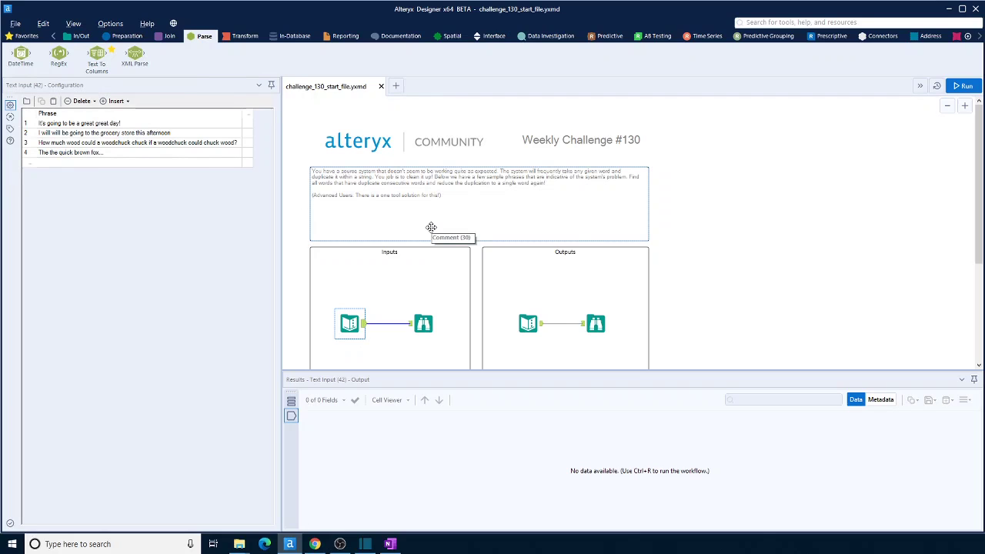
{"action": "scroll", "coordinate": [431, 227], "scroll_direction": "down", "scroll_amount": 2}
{"action": "scroll", "coordinate": [431, 226], "scroll_direction": "up", "scroll_amount": 1}
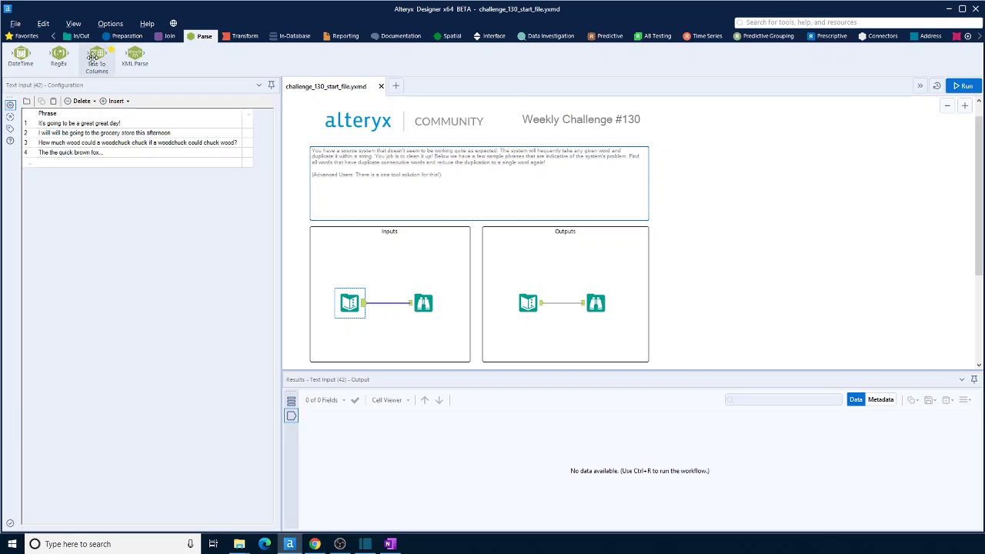
{"action": "left_click_drag", "start_coordinate": [94, 58], "coordinate": [429, 349]}
{"action": "scroll", "coordinate": [431, 345], "scroll_direction": "down", "scroll_amount": 2}
{"action": "left_click_drag", "start_coordinate": [430, 264], "coordinate": [435, 319]}
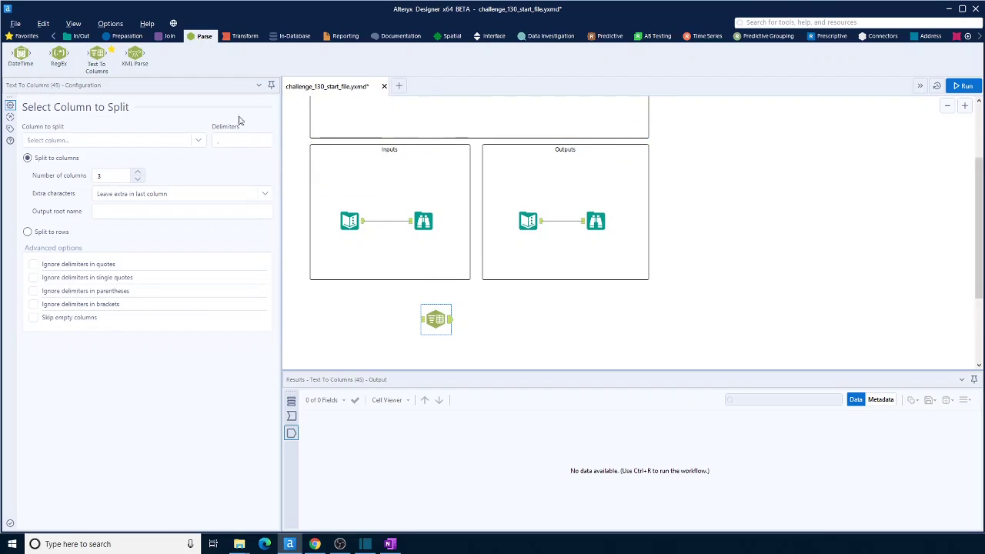
Add a Record ID tool ahead of the Text To Columns tool and connect the Inputs Text Input tool to it.
{"action": "left_click", "coordinate": [357, 222]}
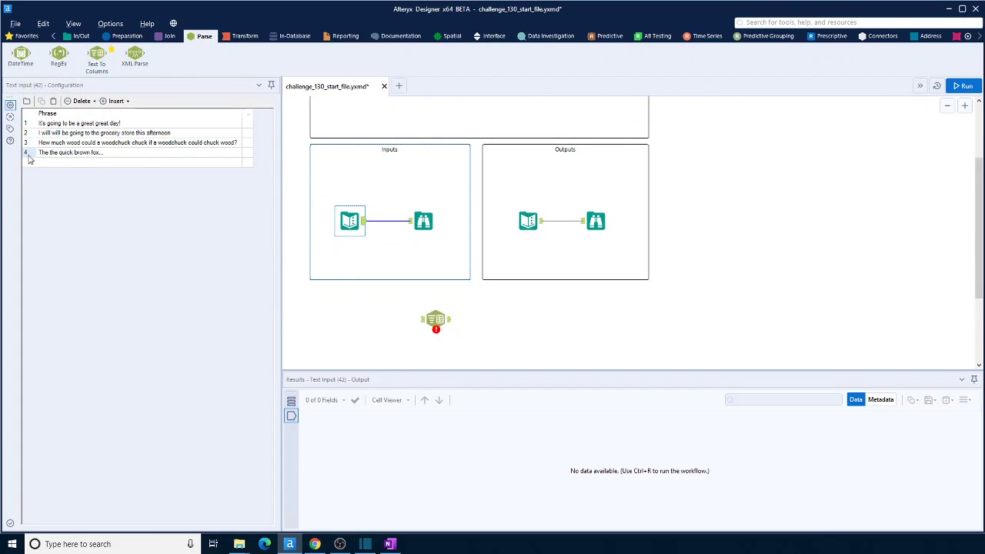
{"action": "left_click", "coordinate": [129, 37]}
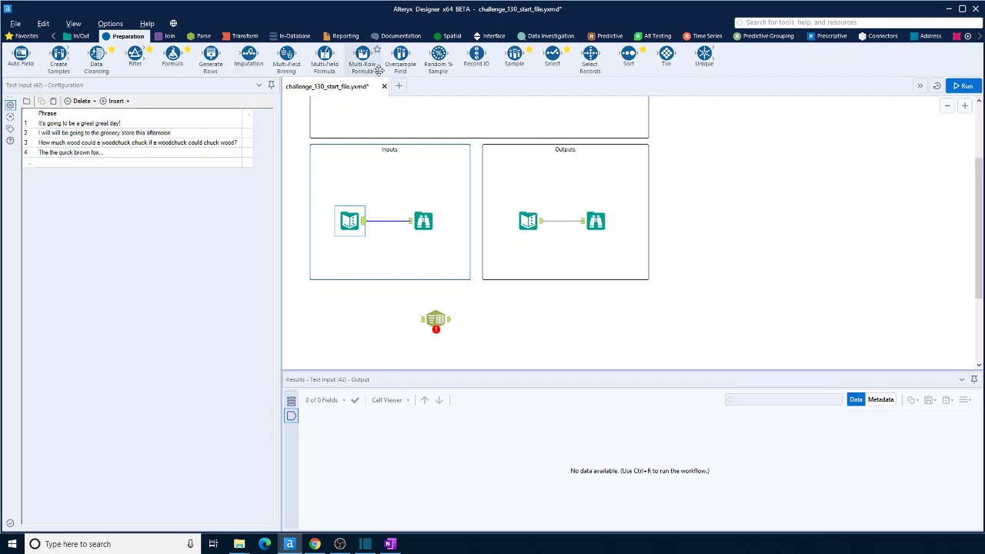
{"action": "left_click_drag", "start_coordinate": [477, 55], "coordinate": [387, 316]}
{"action": "left_click_drag", "start_coordinate": [364, 221], "coordinate": [384, 313]}
Configure the Text To Columns tool to split the Phrase column to rows with the delimiter \s.
{"action": "left_click", "coordinate": [432, 319]}
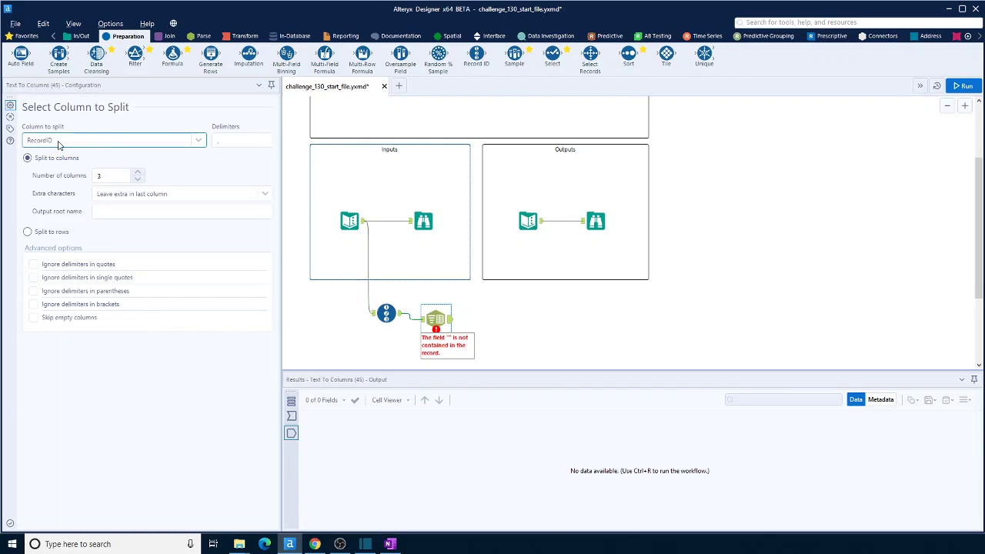
{"action": "left_click", "coordinate": [58, 141]}
{"action": "left_click", "coordinate": [63, 163]}
{"action": "left_click", "coordinate": [230, 141]}
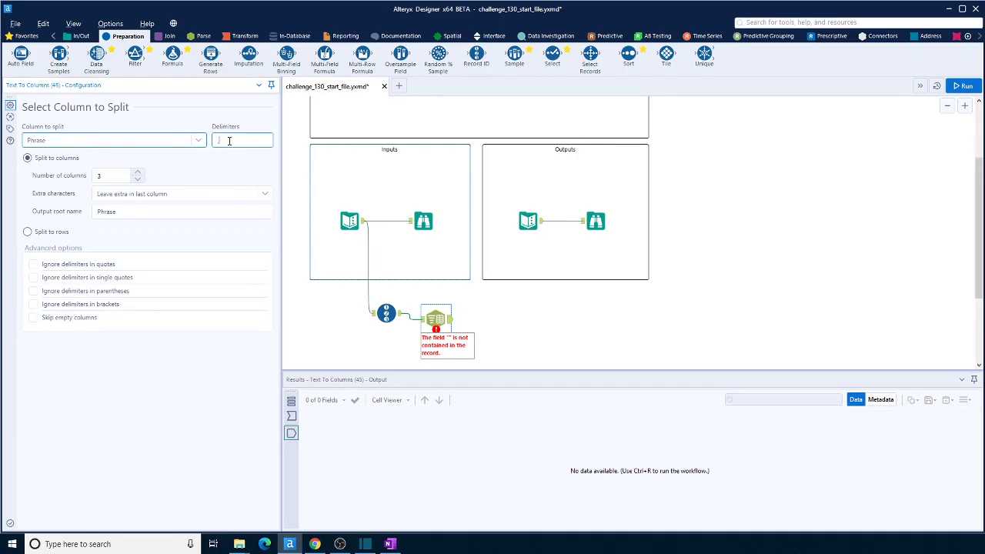
{"action": "type", "text": "\\s"}
{"action": "left_click", "coordinate": [28, 231]}
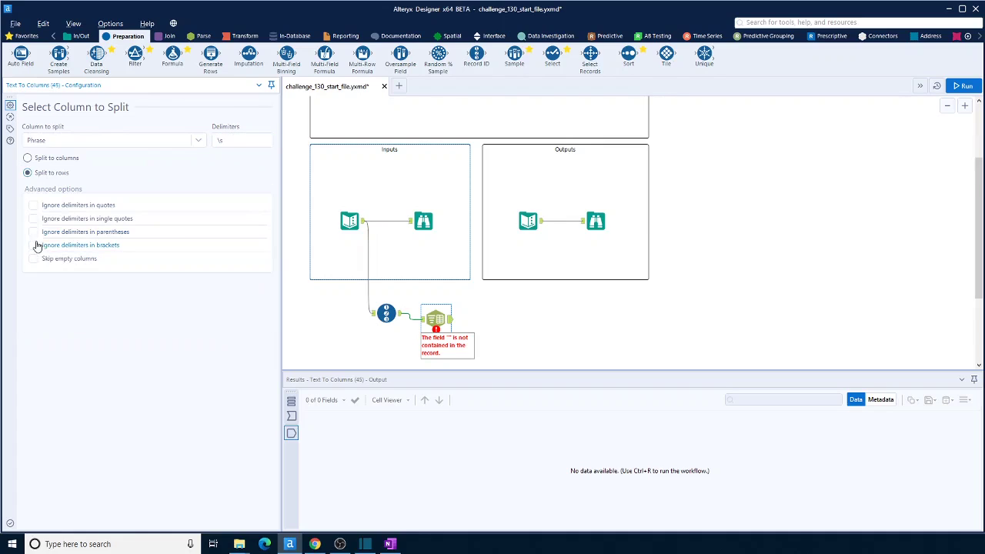
Run the workflow and review the individual words in the Text To Columns output.
{"action": "left_click", "coordinate": [964, 85]}
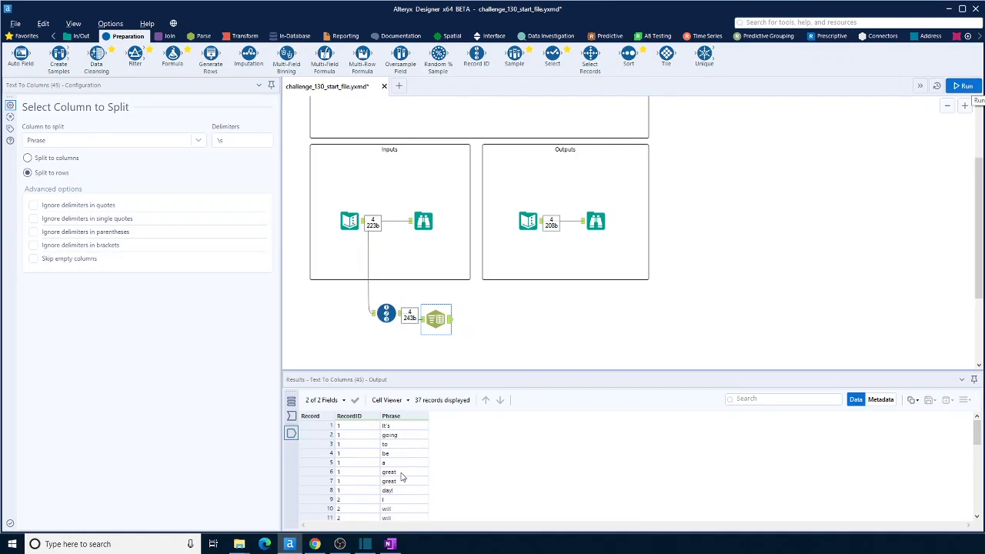
{"action": "scroll", "coordinate": [400, 494], "scroll_direction": "down", "scroll_amount": 3}
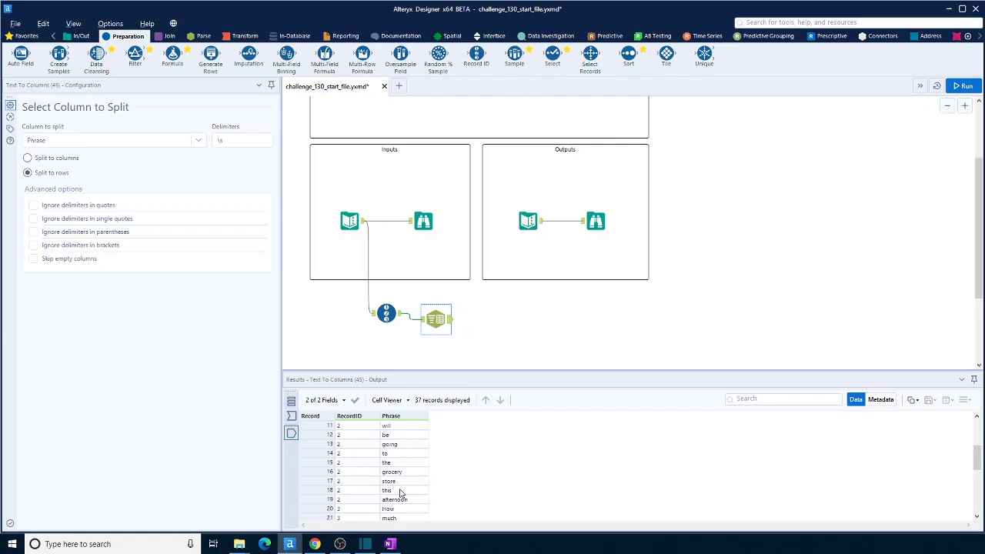
{"action": "scroll", "coordinate": [400, 493], "scroll_direction": "up", "scroll_amount": 2}
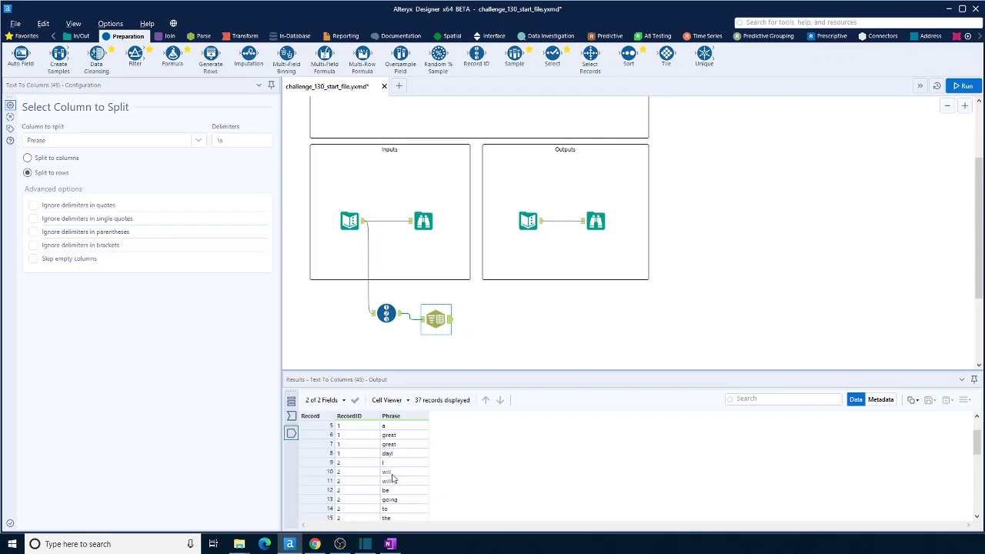
{"action": "scroll", "coordinate": [393, 479], "scroll_direction": "up", "scroll_amount": 2}
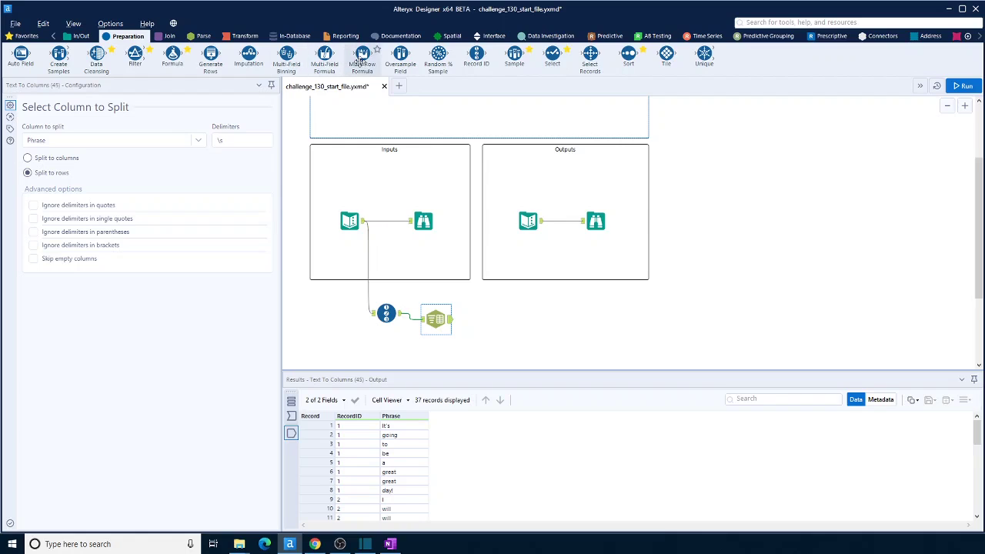
Add a Multi-Row Formula tool after the Text To Columns tool and name its new field Order.
{"action": "left_click_drag", "start_coordinate": [362, 57], "coordinate": [515, 320]}
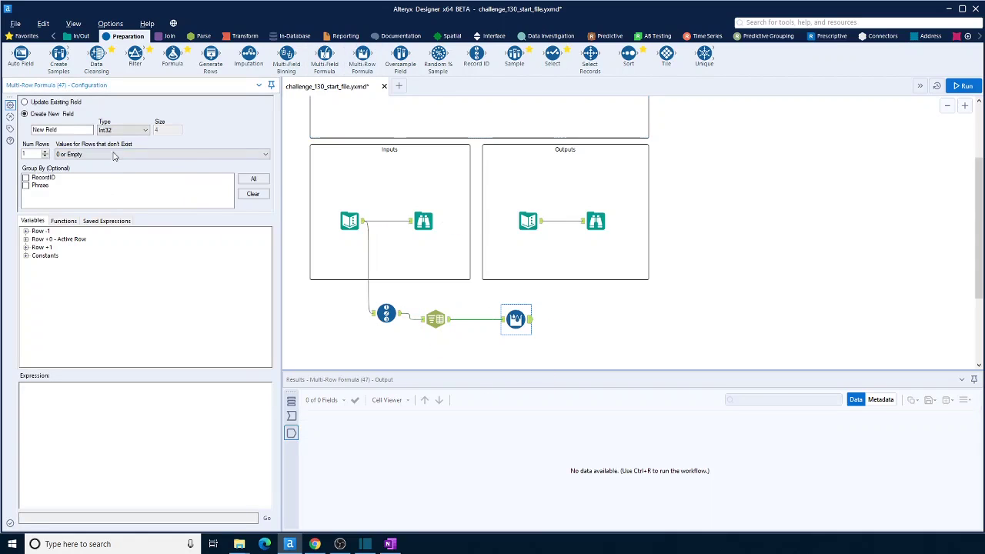
{"action": "left_click_drag", "start_coordinate": [68, 130], "coordinate": [37, 125]}
{"action": "type", "text": "Order"}
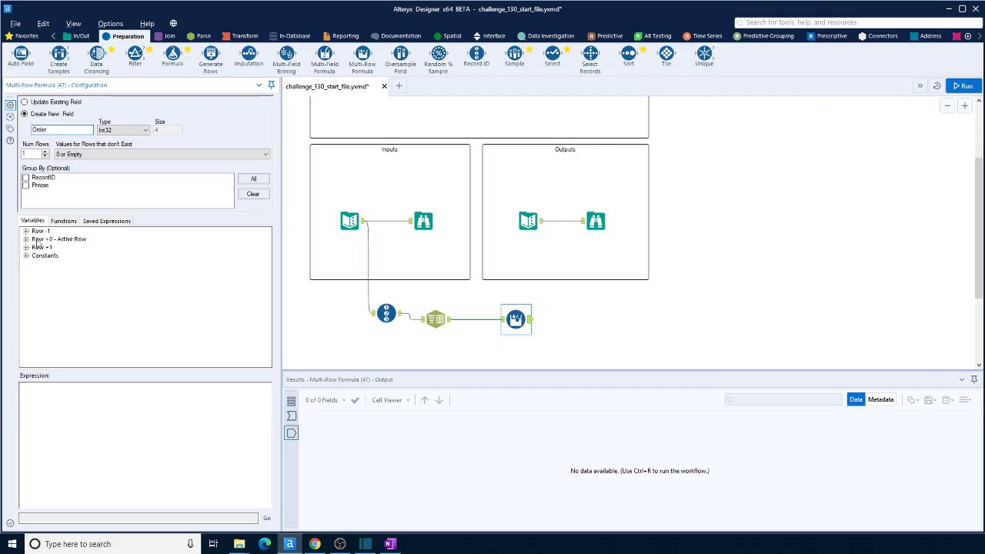
Set the Multi-Row Formula expression to [Row-1:Order]+1 and group it by RecordID.
{"action": "left_click", "coordinate": [43, 393]}
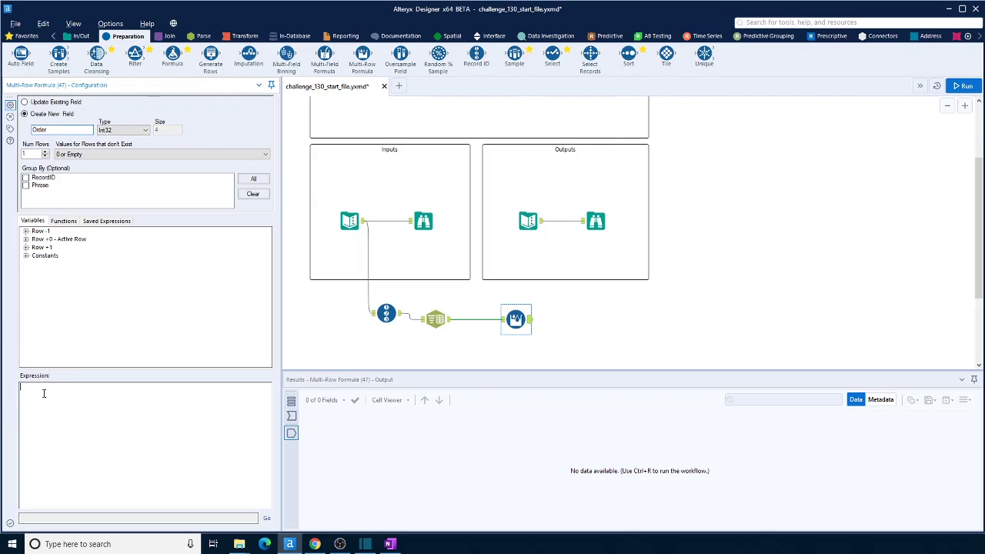
{"action": "left_click", "coordinate": [26, 231]}
{"action": "left_click_drag", "start_coordinate": [69, 256], "coordinate": [95, 388]}
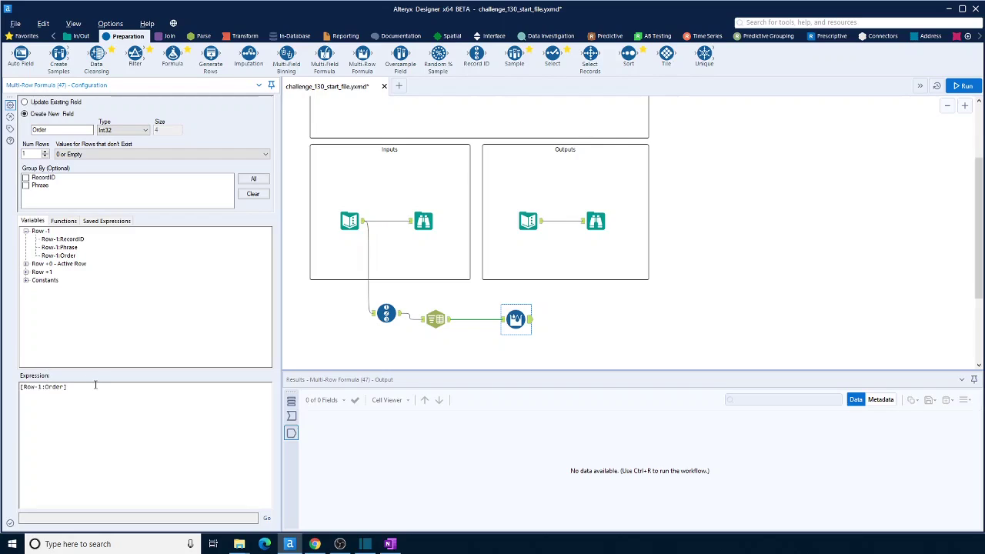
{"action": "type", "text": "+1"}
{"action": "left_click", "coordinate": [26, 178]}
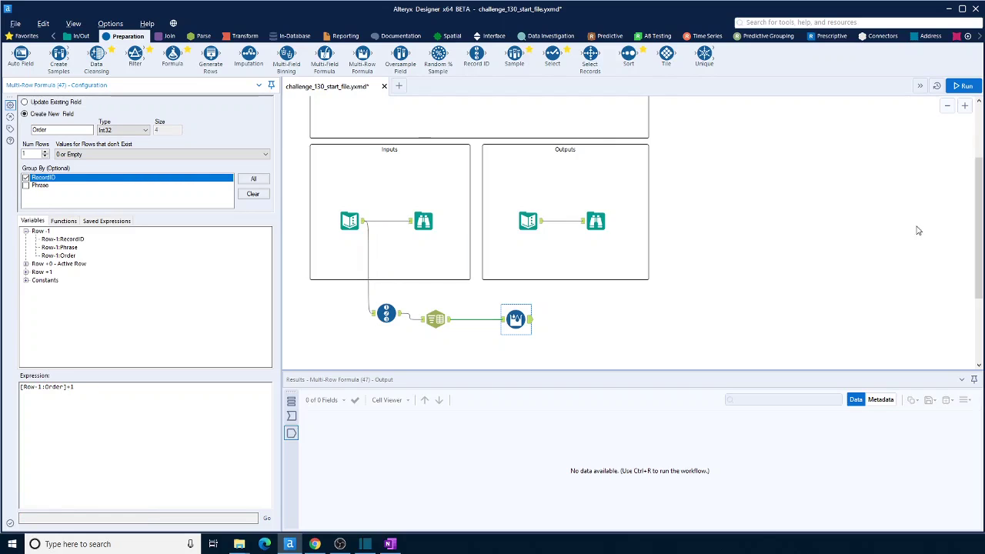
Run the workflow and check the Order numbering of the words within each RecordID.
{"action": "left_click", "coordinate": [963, 86]}
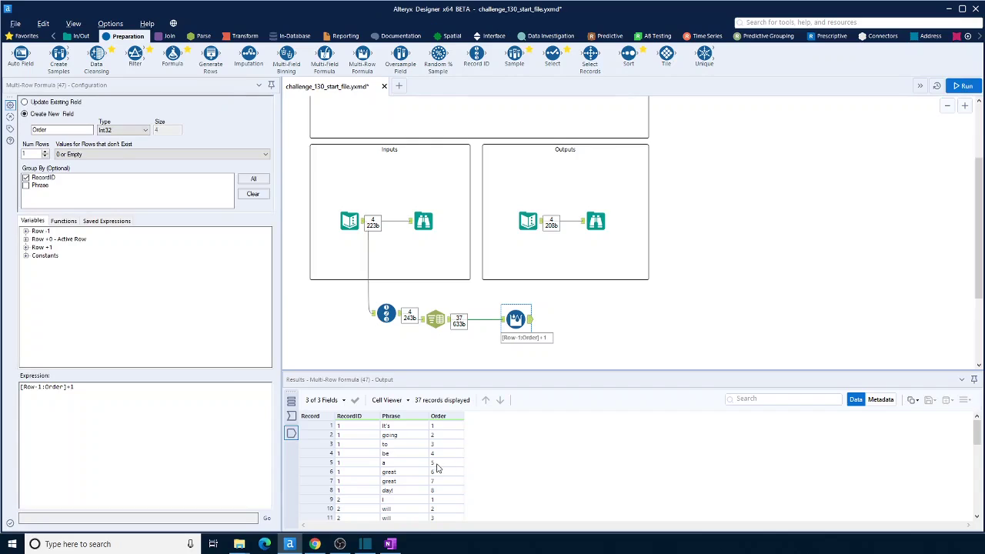
{"action": "scroll", "coordinate": [441, 503], "scroll_direction": "down", "scroll_amount": 1}
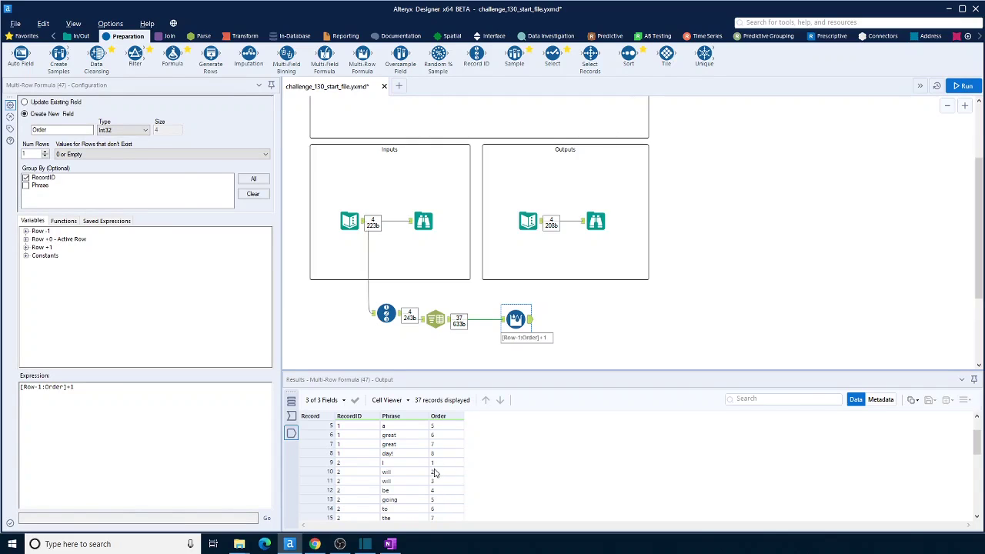
{"action": "scroll", "coordinate": [435, 472], "scroll_direction": "down", "scroll_amount": 3}
{"action": "scroll", "coordinate": [436, 480], "scroll_direction": "up", "scroll_amount": 4}
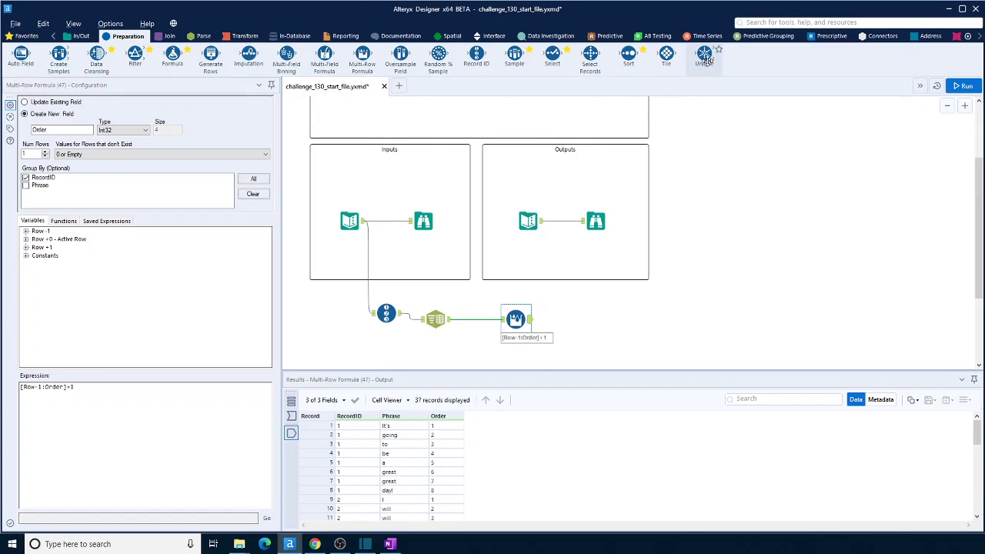
Add a Unique tool after the Multi-Row Formula, keep unique combinations of RecordID and Phrase, and run the workflow.
{"action": "left_click_drag", "start_coordinate": [704, 55], "coordinate": [585, 321]}
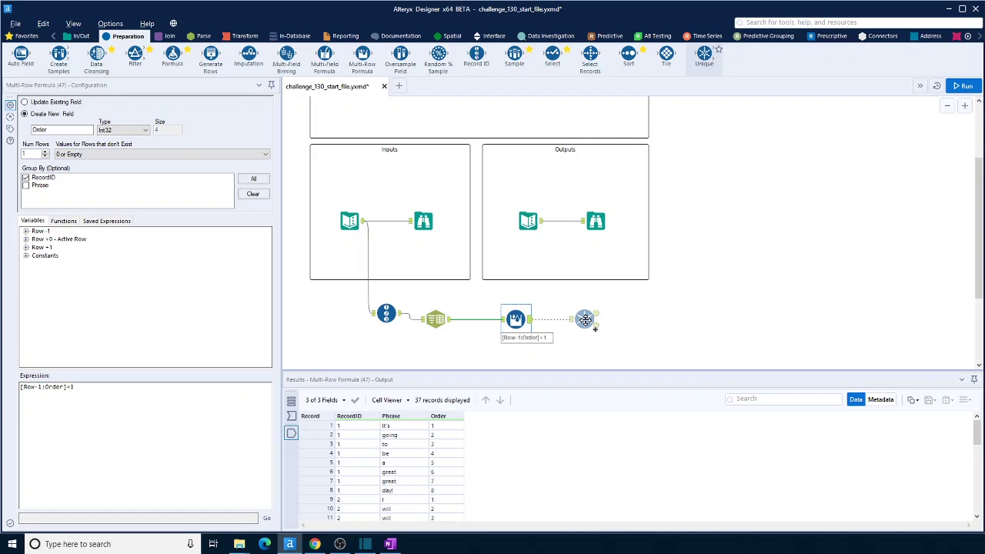
{"action": "left_click_drag", "start_coordinate": [585, 321], "coordinate": [585, 320]}
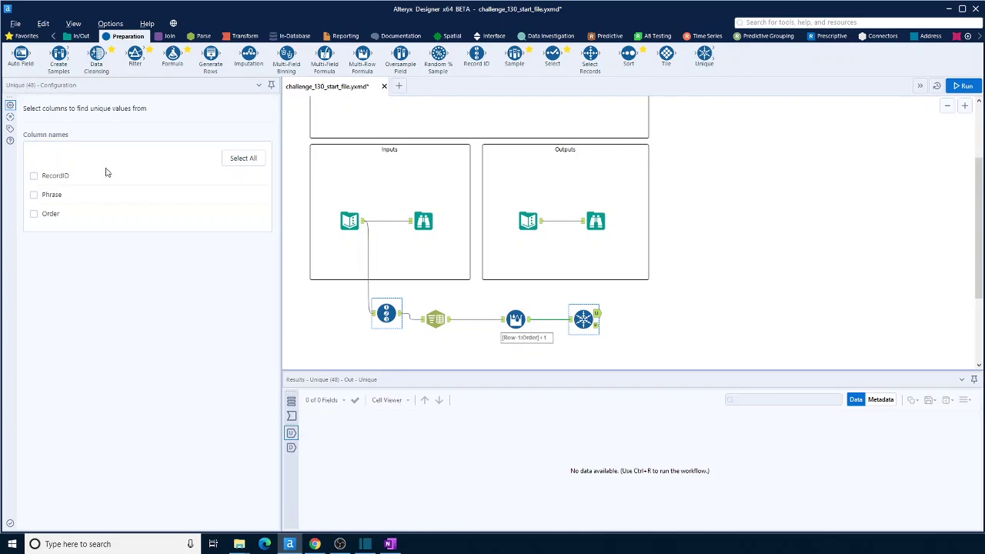
{"action": "left_click", "coordinate": [34, 176]}
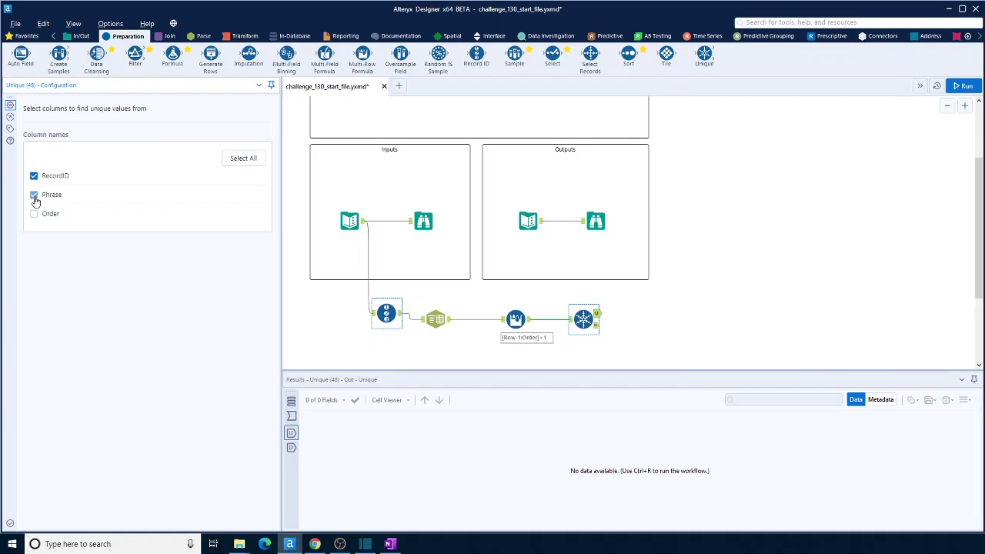
{"action": "left_click", "coordinate": [34, 195]}
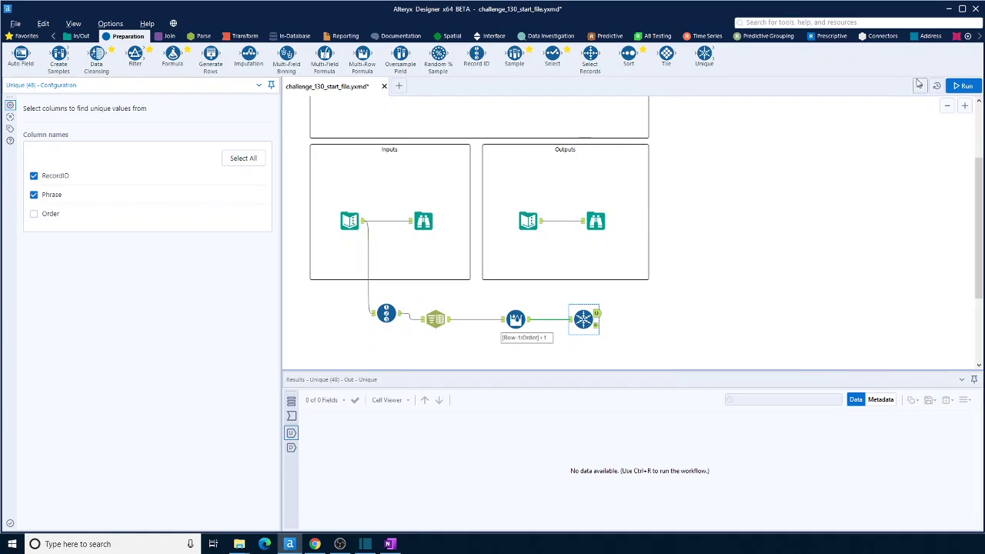
{"action": "left_click", "coordinate": [965, 86]}
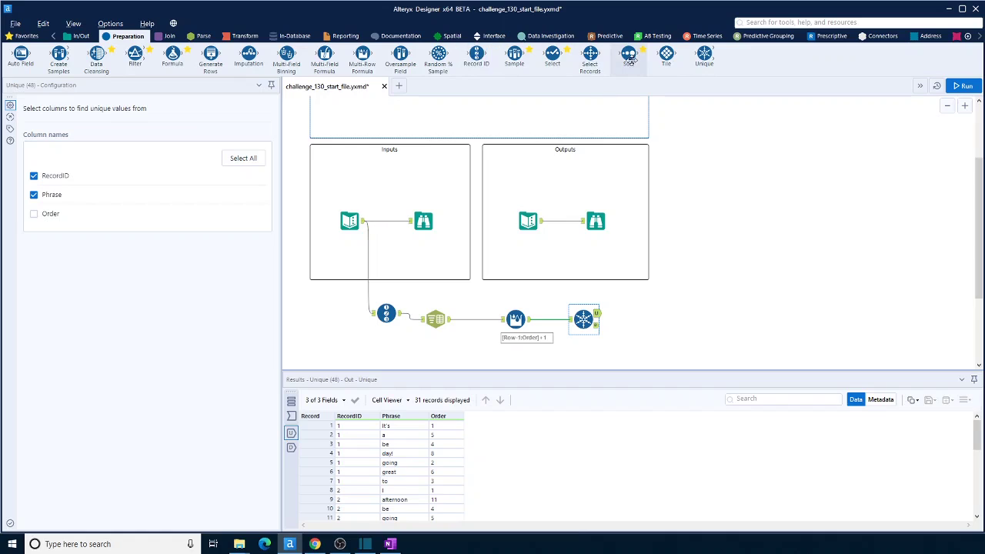
Add a Sort tool on the Unique tool's U output, sort by RecordID and Order ascending, and run the workflow.
{"action": "left_click_drag", "start_coordinate": [630, 58], "coordinate": [651, 313]}
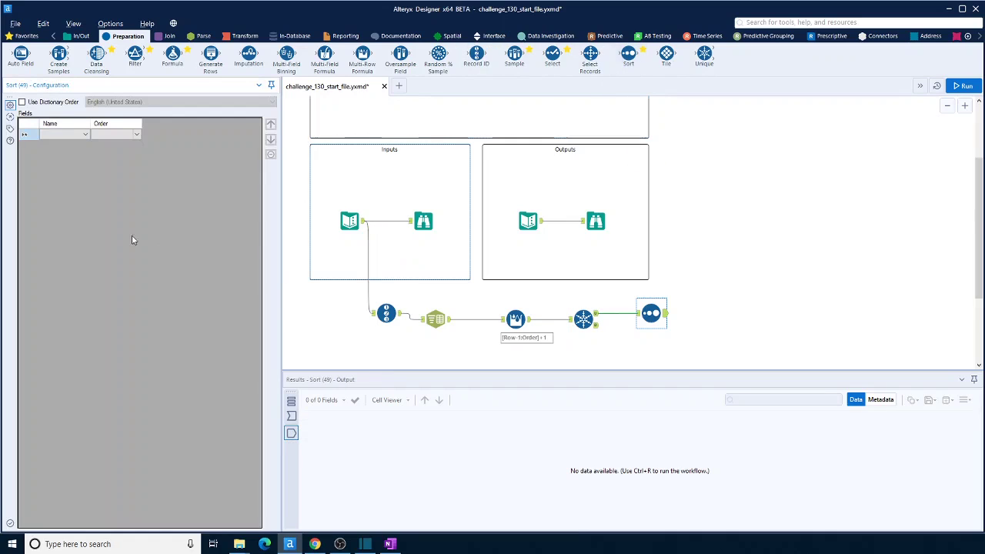
{"action": "left_click", "coordinate": [84, 135]}
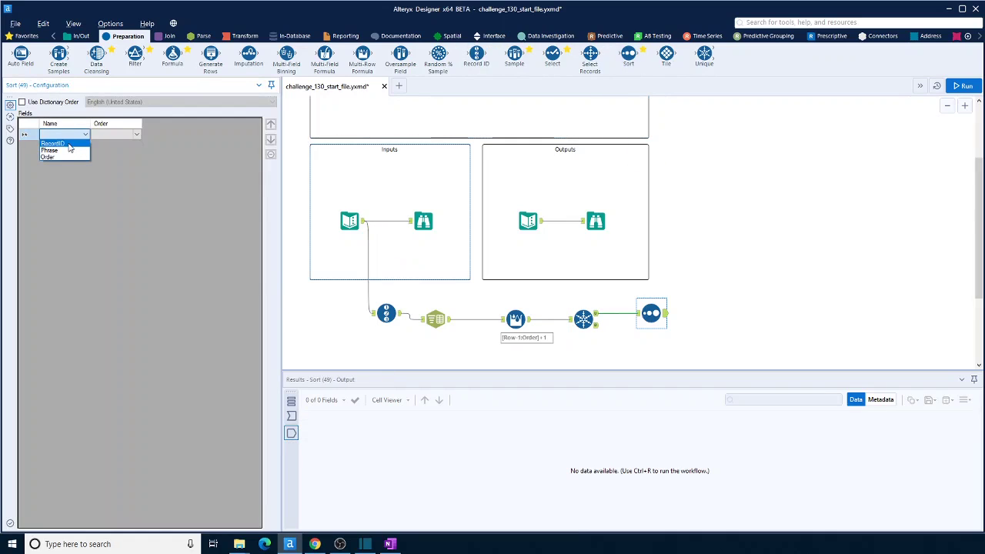
{"action": "left_click", "coordinate": [84, 145]}
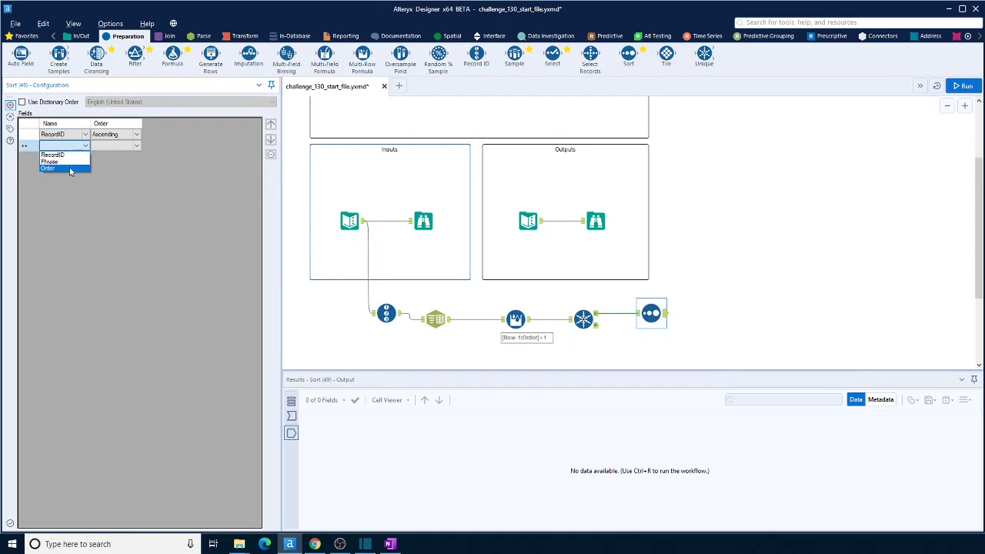
{"action": "left_click", "coordinate": [77, 173]}
{"action": "left_click", "coordinate": [962, 85]}
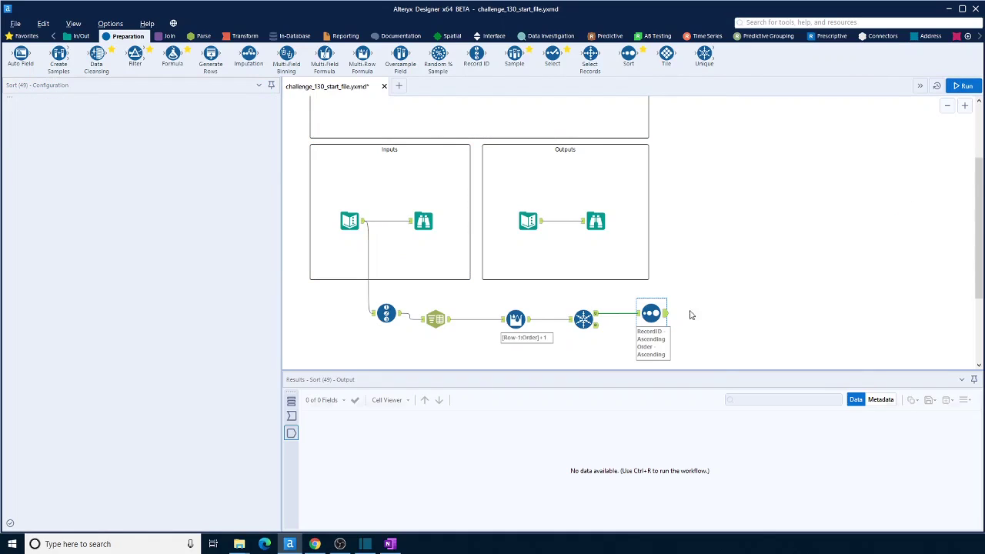
{"action": "left_click", "coordinate": [653, 314]}
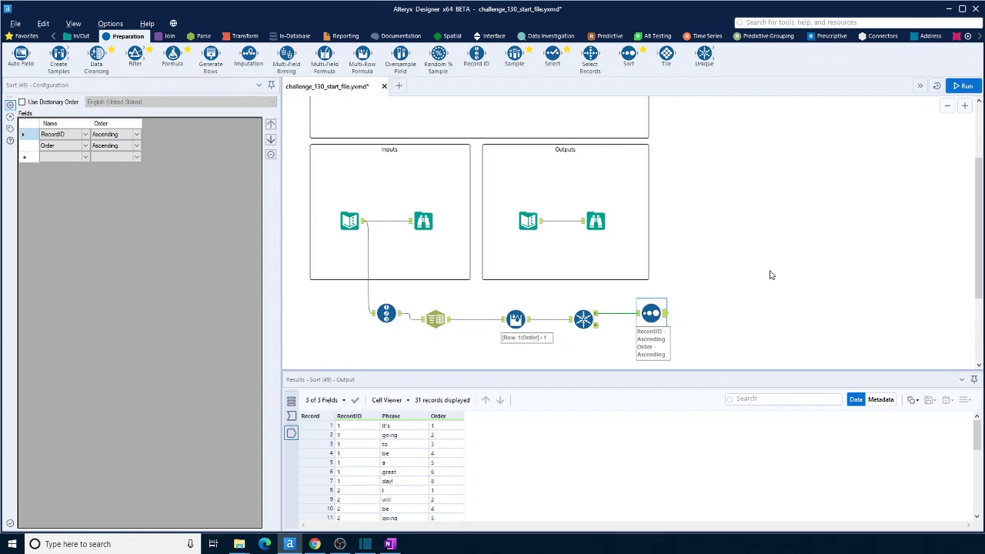
Add a Summarize tool after the Sort, concatenate Phrase with a space as separator, and run the workflow.
{"action": "left_click", "coordinate": [245, 36]}
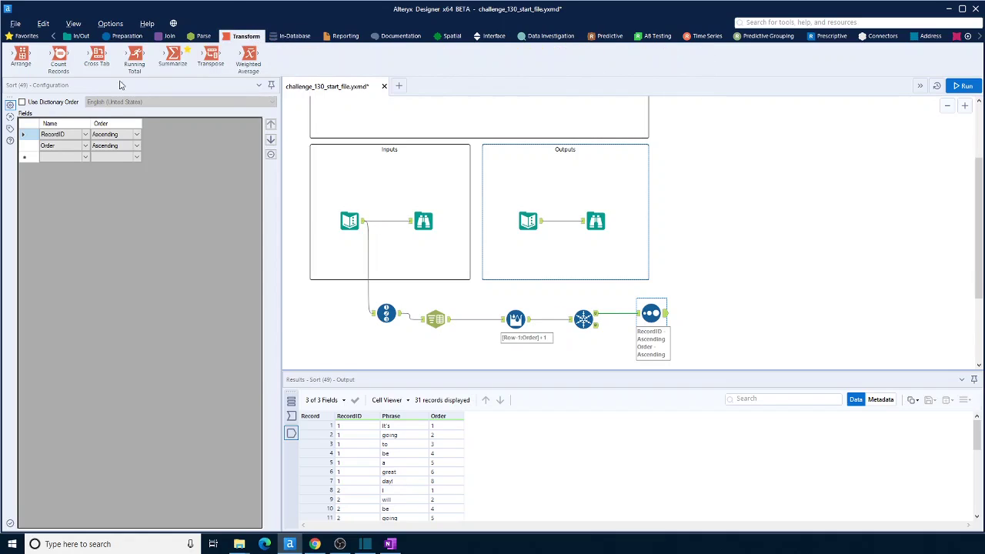
{"action": "left_click_drag", "start_coordinate": [173, 55], "coordinate": [719, 313]}
{"action": "left_click", "coordinate": [67, 143]}
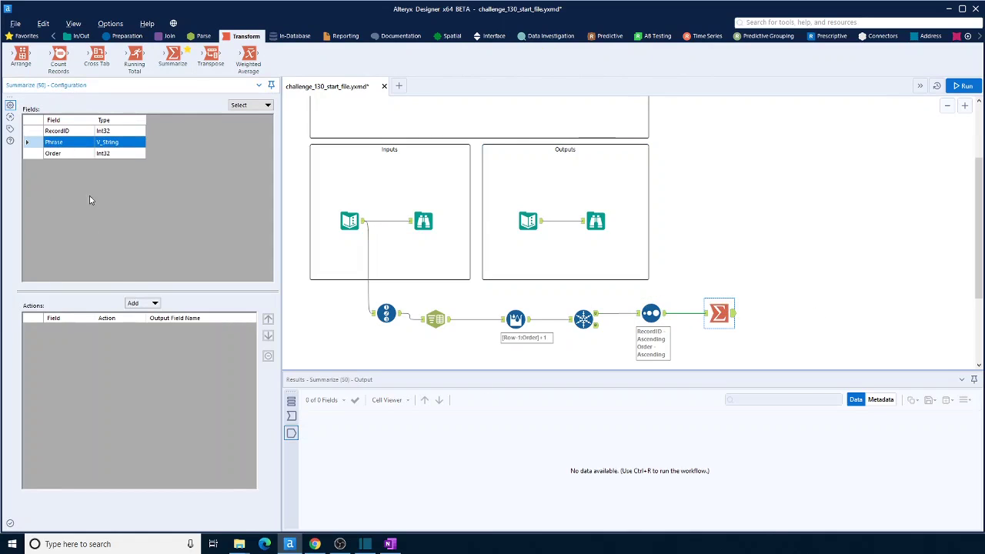
{"action": "left_click", "coordinate": [147, 303]}
{"action": "mouse_move", "coordinate": [166, 468]}
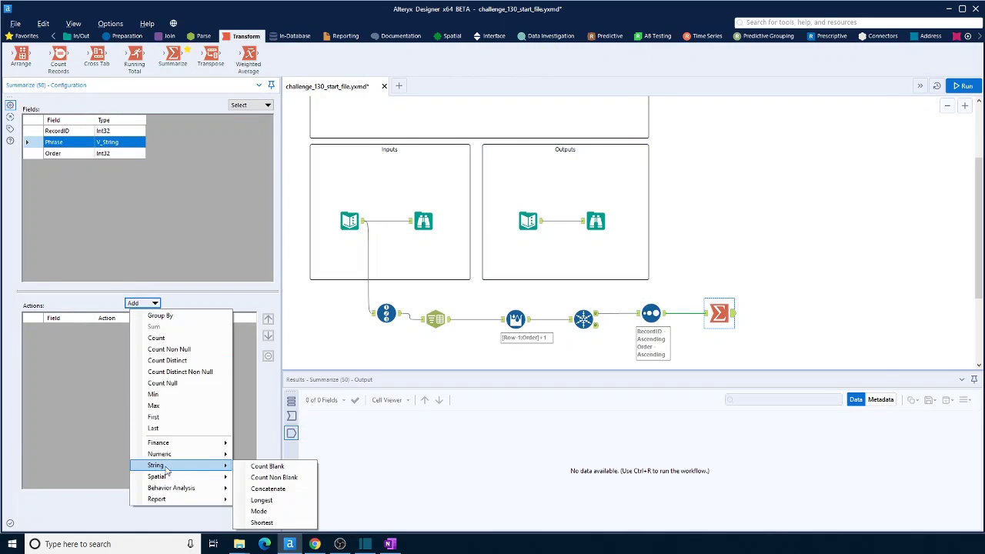
{"action": "left_click", "coordinate": [269, 491]}
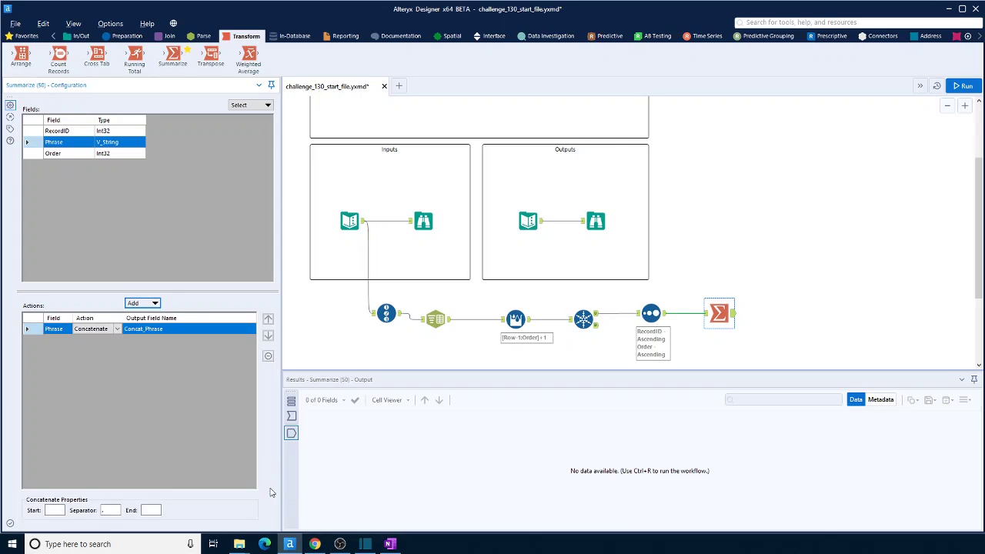
{"action": "left_click", "coordinate": [107, 510]}
{"action": "left_click", "coordinate": [962, 85]}
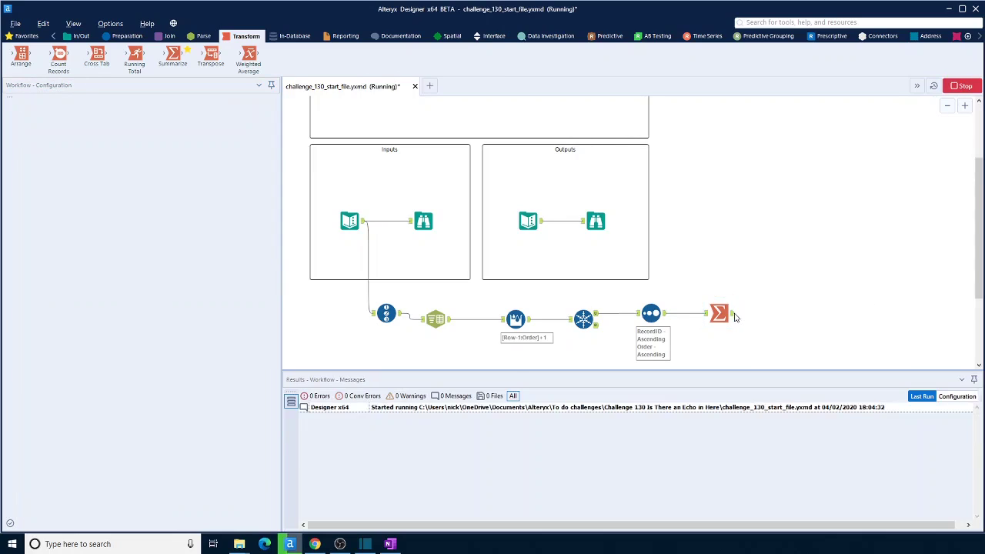
{"action": "left_click", "coordinate": [728, 315]}
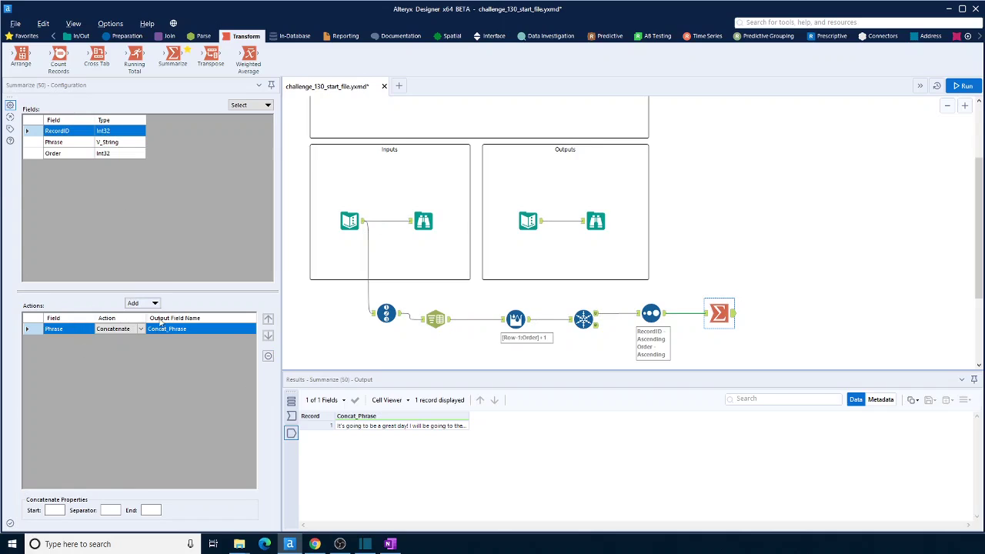
Add a Group By on RecordID above the Phrase concatenation in the Summarize tool and run the workflow.
{"action": "left_click", "coordinate": [143, 303]}
{"action": "left_click", "coordinate": [153, 317]}
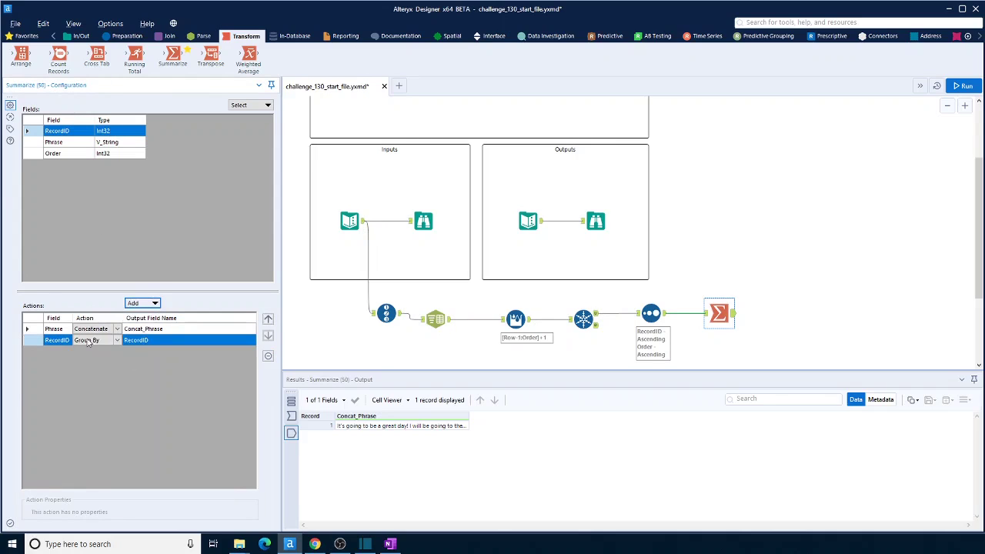
{"action": "left_click", "coordinate": [269, 320]}
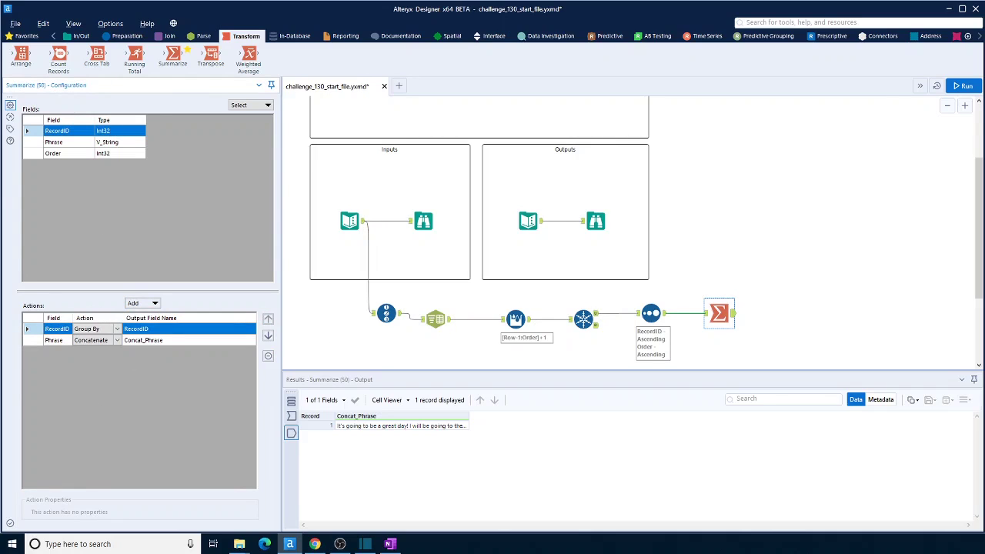
{"action": "left_click", "coordinate": [965, 86]}
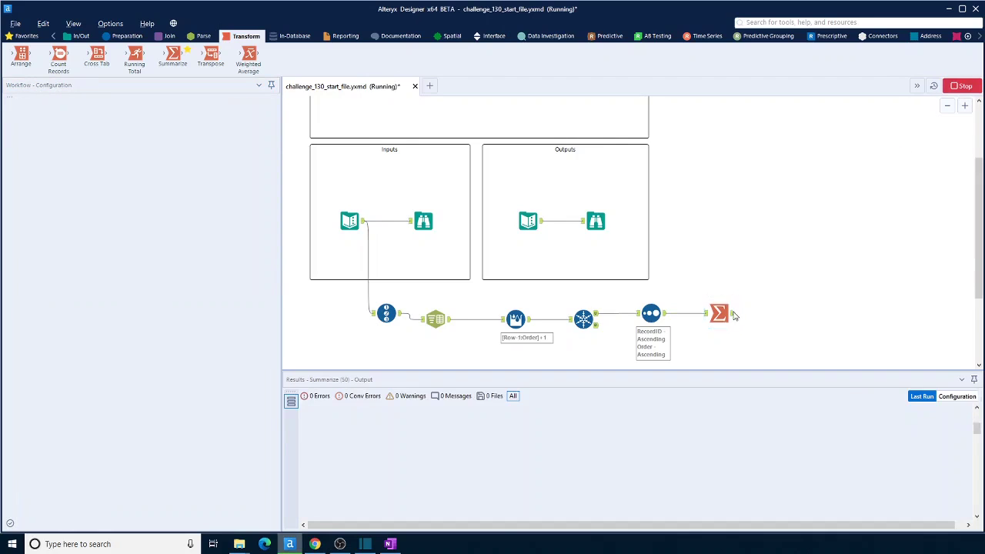
{"action": "left_click", "coordinate": [724, 314]}
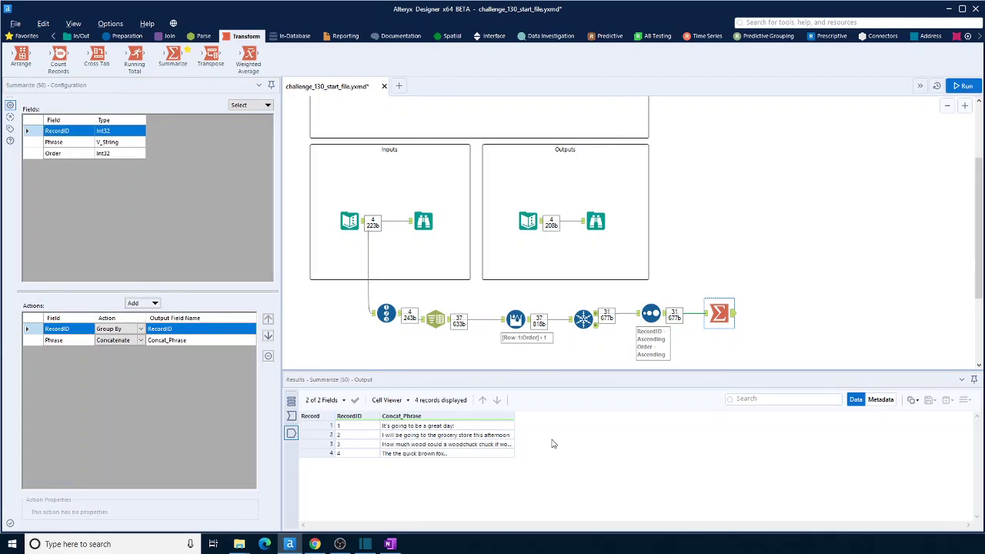
Compare the full concatenated phrases with the expected phrases in the Outputs container.
{"action": "left_click", "coordinate": [393, 456]}
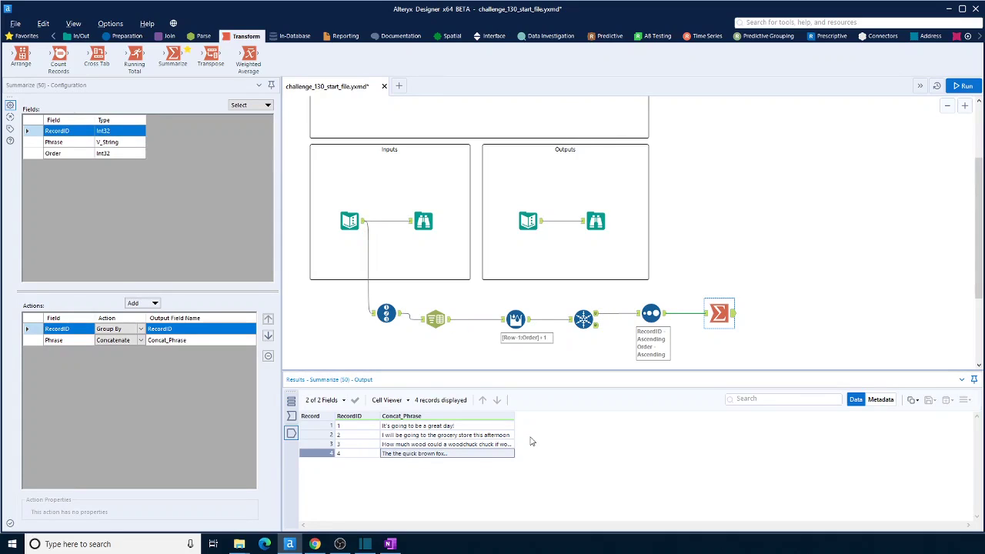
{"action": "left_click_drag", "start_coordinate": [514, 416], "coordinate": [714, 416]}
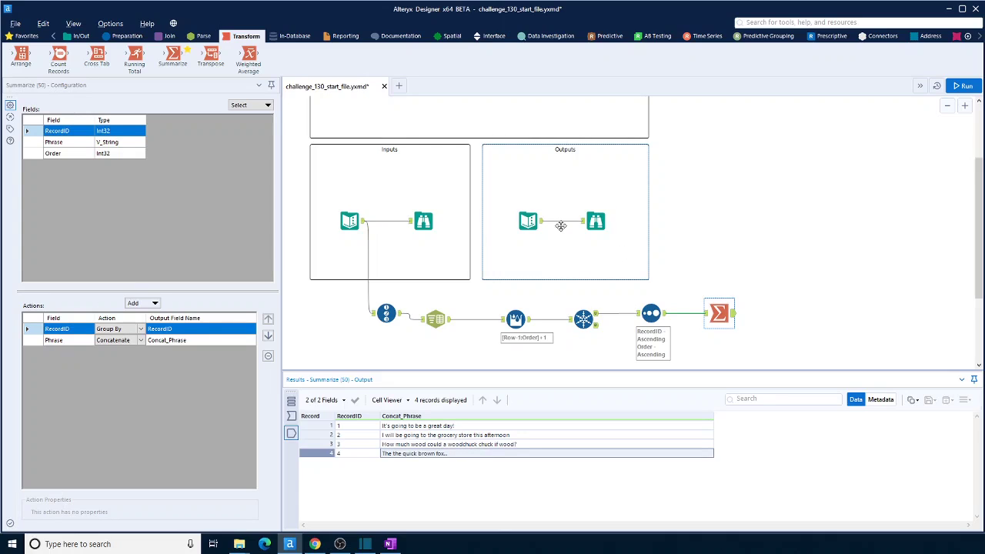
{"action": "left_click", "coordinate": [532, 224]}
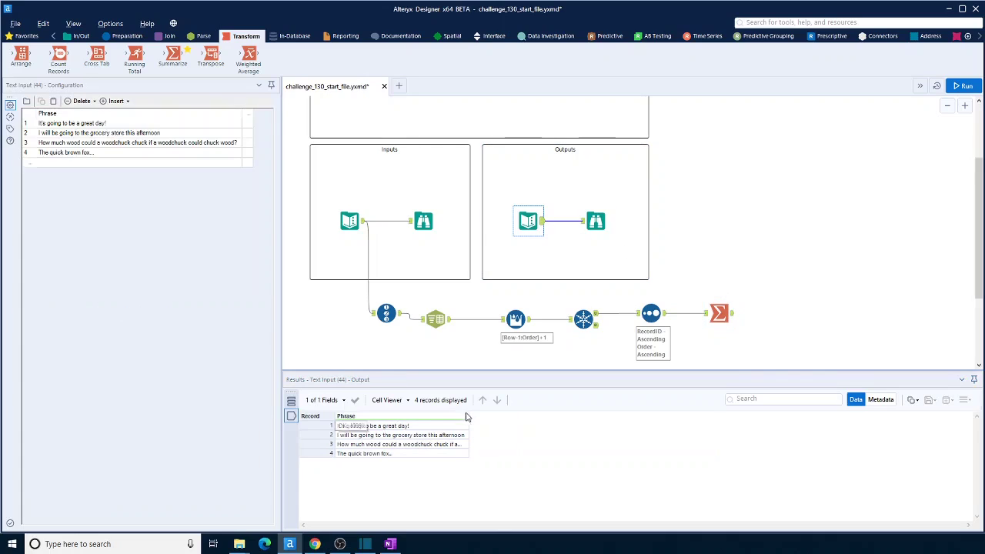
{"action": "left_click_drag", "start_coordinate": [467, 417], "coordinate": [581, 420]}
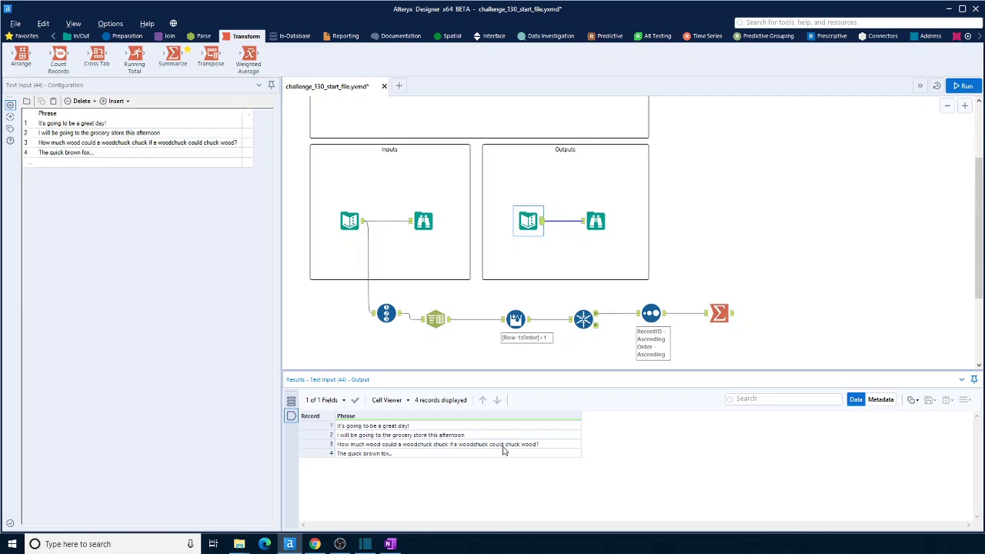
{"action": "left_click", "coordinate": [367, 446]}
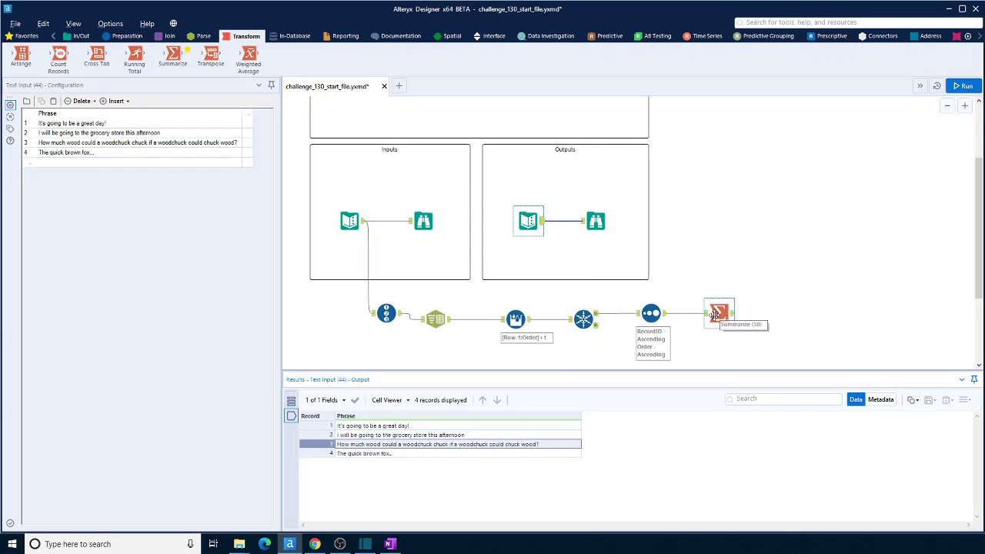
Replace the Unique tool with a second Multi-Row Formula after the first one, creating a new field named Dup.
{"action": "left_click", "coordinate": [583, 319]}
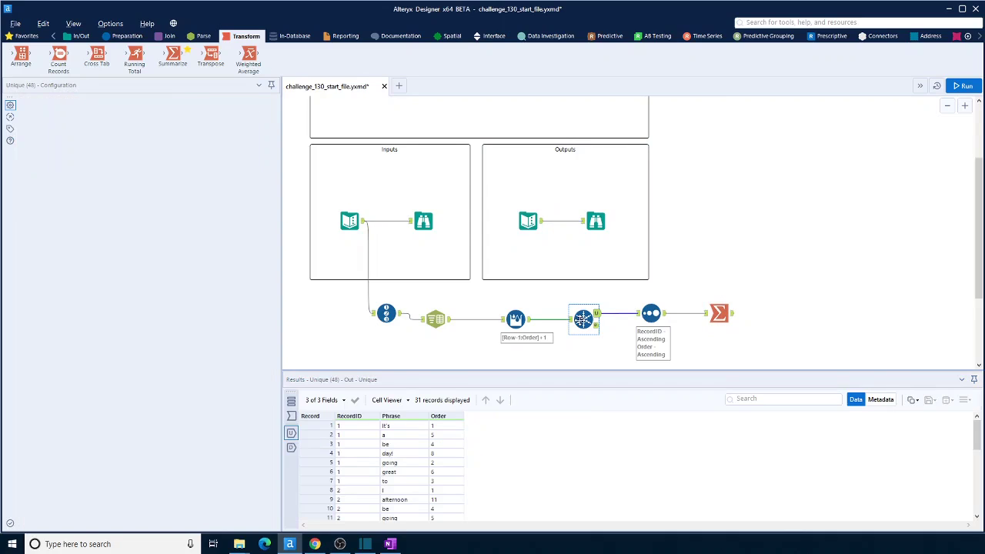
{"action": "key", "text": "ctrl+r"}
{"action": "key", "text": "Delete"}
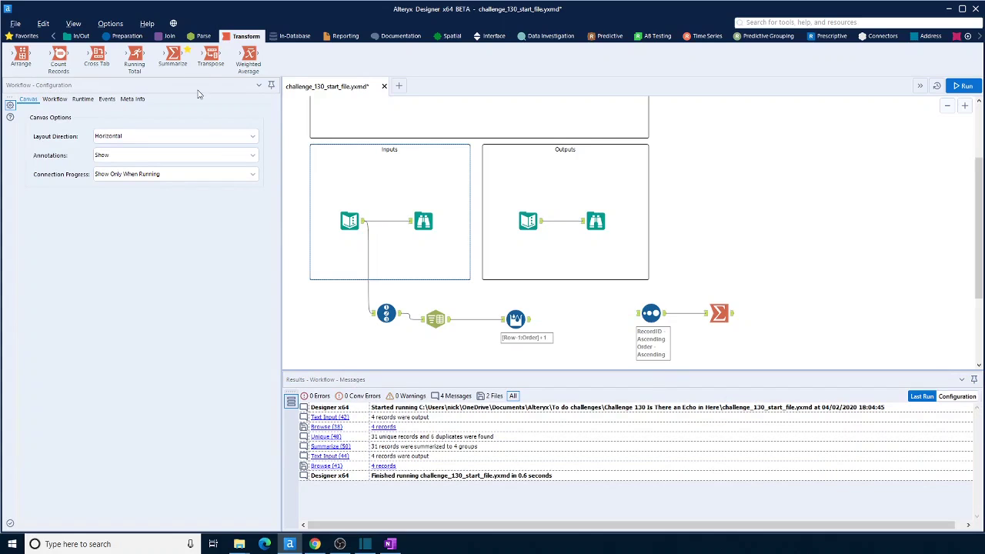
{"action": "left_click", "coordinate": [123, 36]}
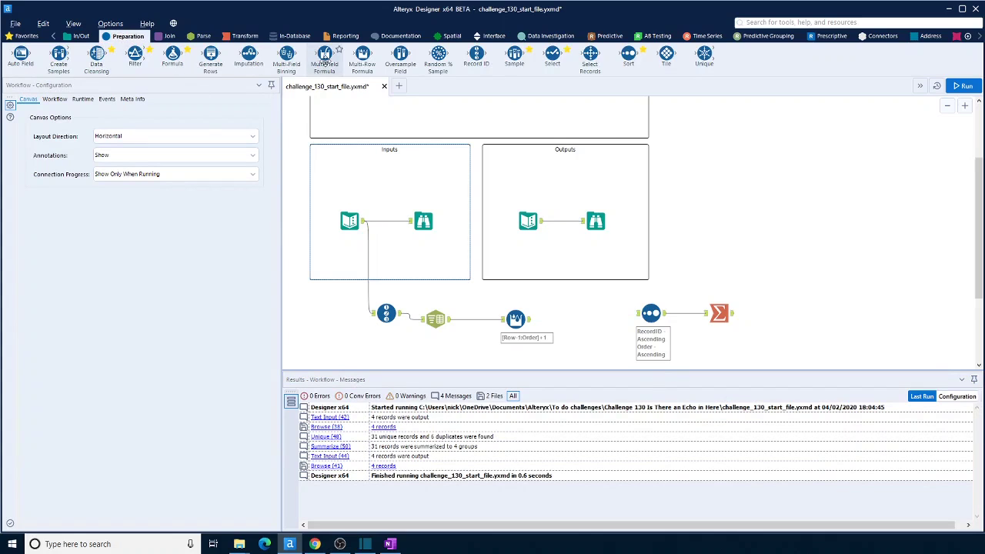
{"action": "left_click_drag", "start_coordinate": [362, 56], "coordinate": [567, 319]}
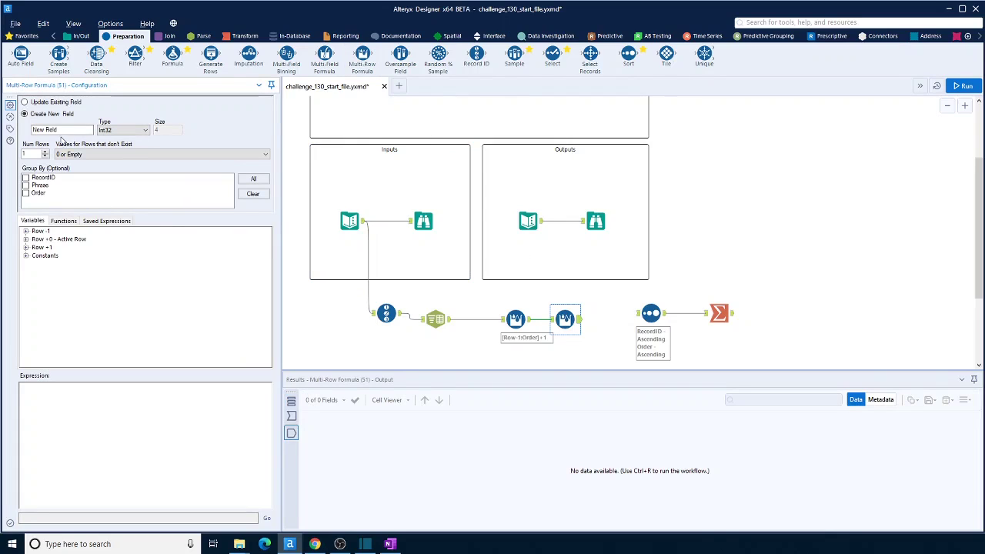
{"action": "left_click_drag", "start_coordinate": [59, 130], "coordinate": [33, 129]}
{"action": "type", "text": "Dup"}
Insert an IF THEN ELSE expression for Dup with the condition [Row-1:Phrase]=[Phrase].
{"action": "left_click", "coordinate": [63, 221]}
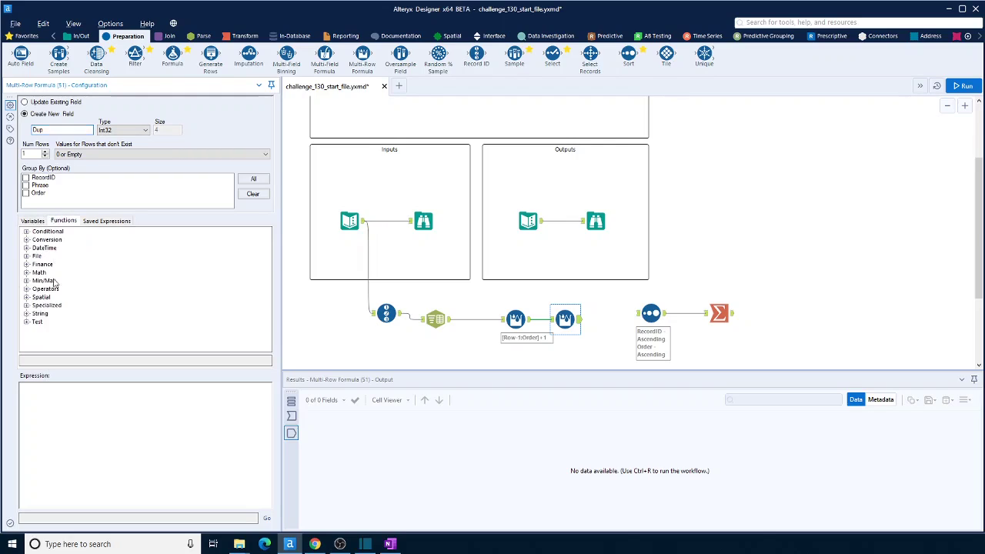
{"action": "left_click", "coordinate": [26, 231]}
{"action": "double_click", "coordinate": [72, 239]}
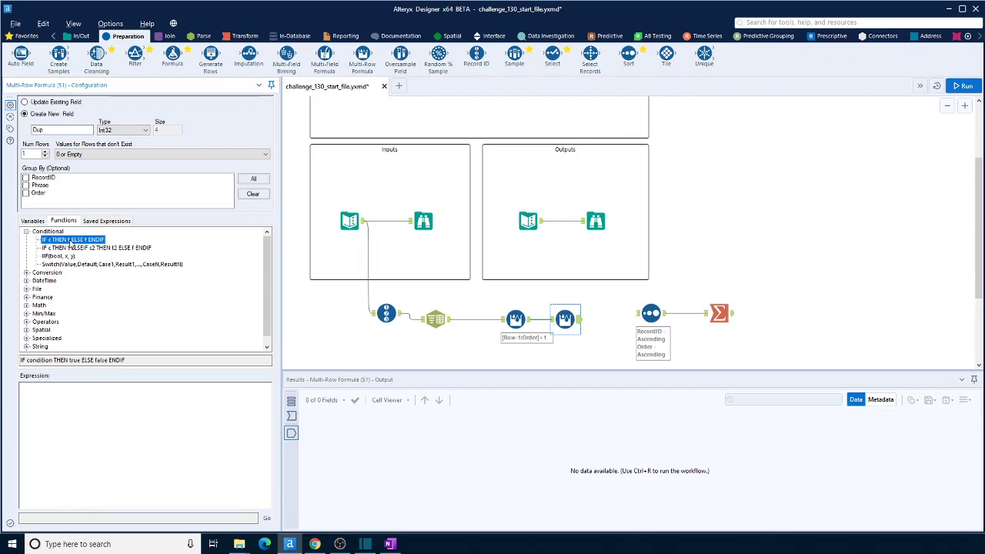
{"action": "left_click", "coordinate": [34, 386]}
{"action": "key", "text": "BackSpace"}
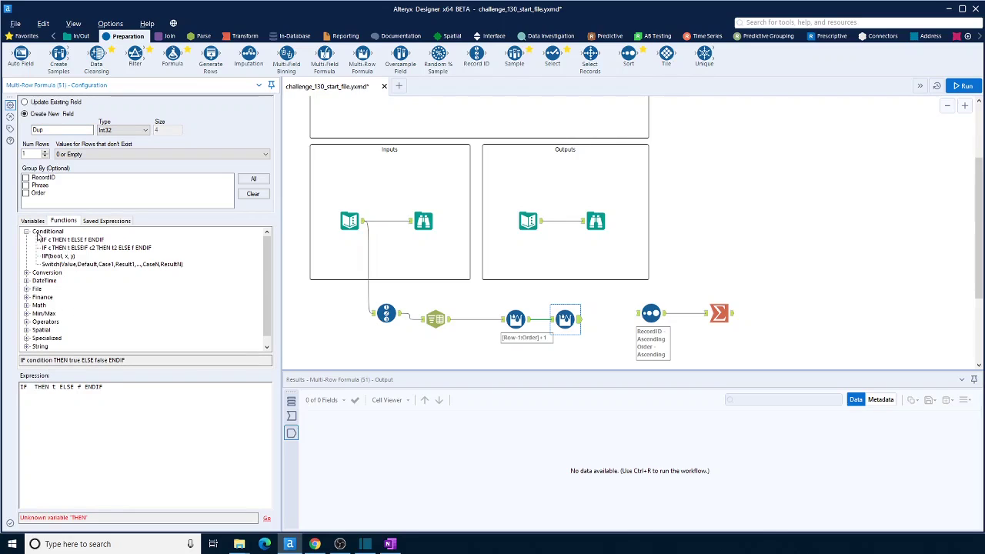
{"action": "left_click", "coordinate": [33, 221]}
{"action": "left_click", "coordinate": [26, 232]}
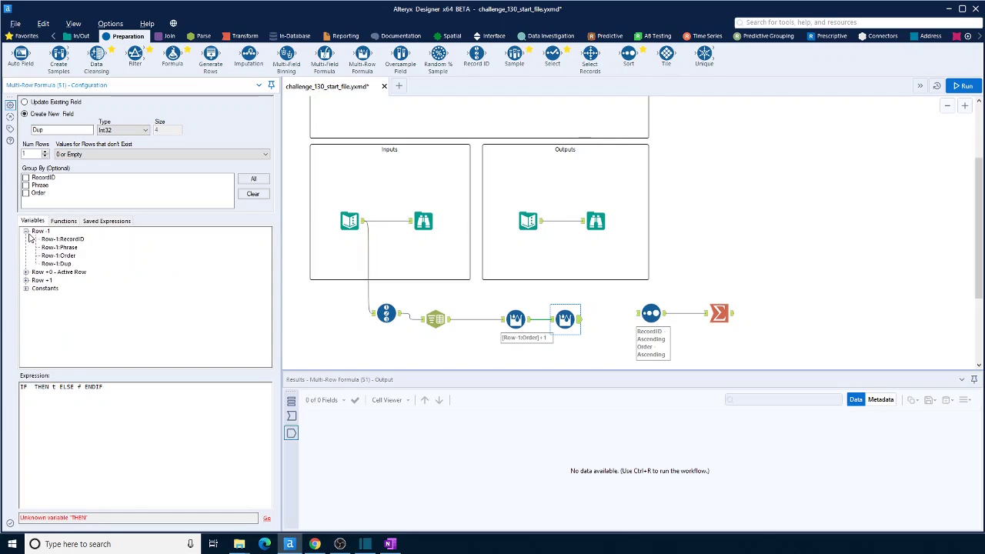
{"action": "double_click", "coordinate": [59, 248]}
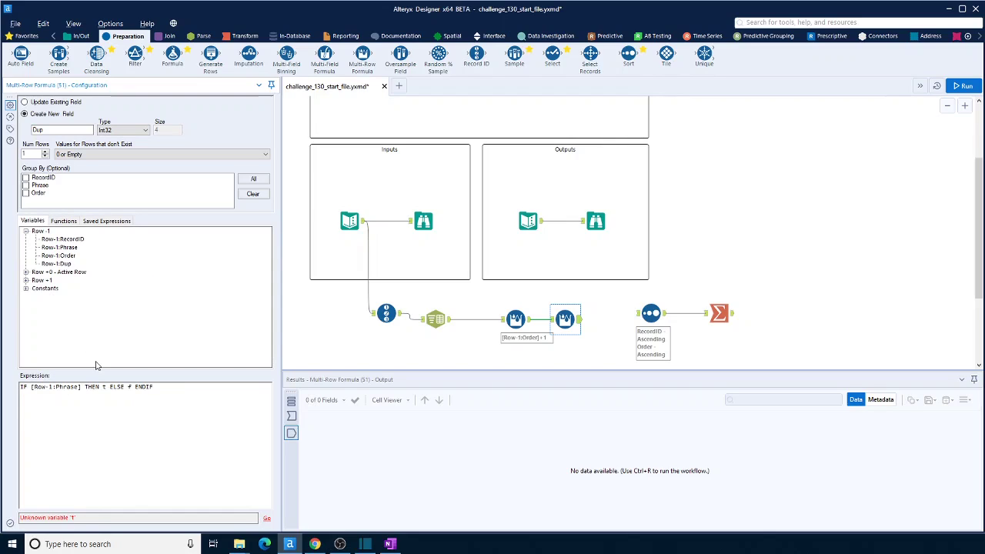
{"action": "type", "text": "="}
{"action": "left_click", "coordinate": [26, 273]}
{"action": "double_click", "coordinate": [51, 289]}
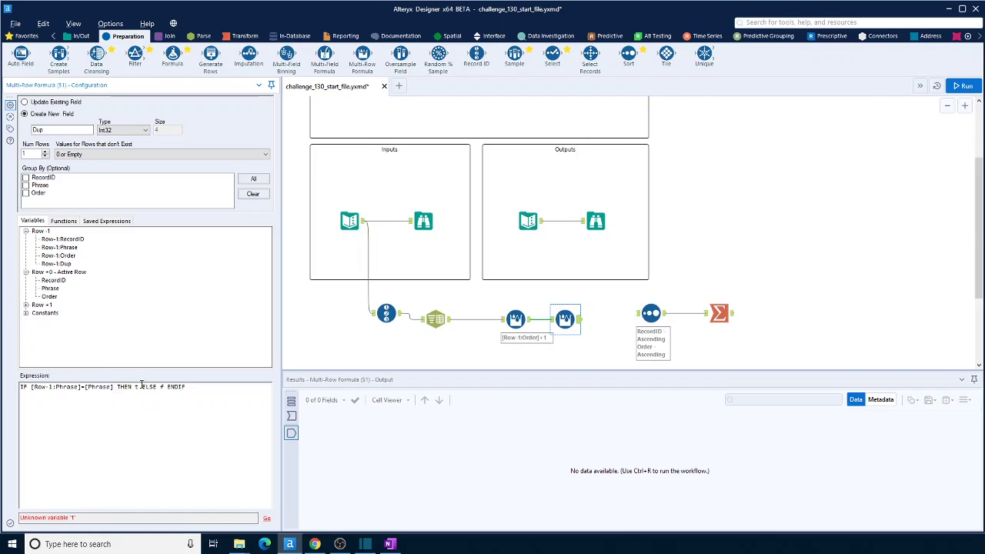
Complete the Dup expression so it returns 0 when the condition is true and 1 otherwise.
{"action": "left_click", "coordinate": [141, 387]}
{"action": "key", "text": "BackSpace"}
{"action": "type", "text": "0"}
{"action": "key", "text": "BackSpace"}
{"action": "type", "text": "1"}
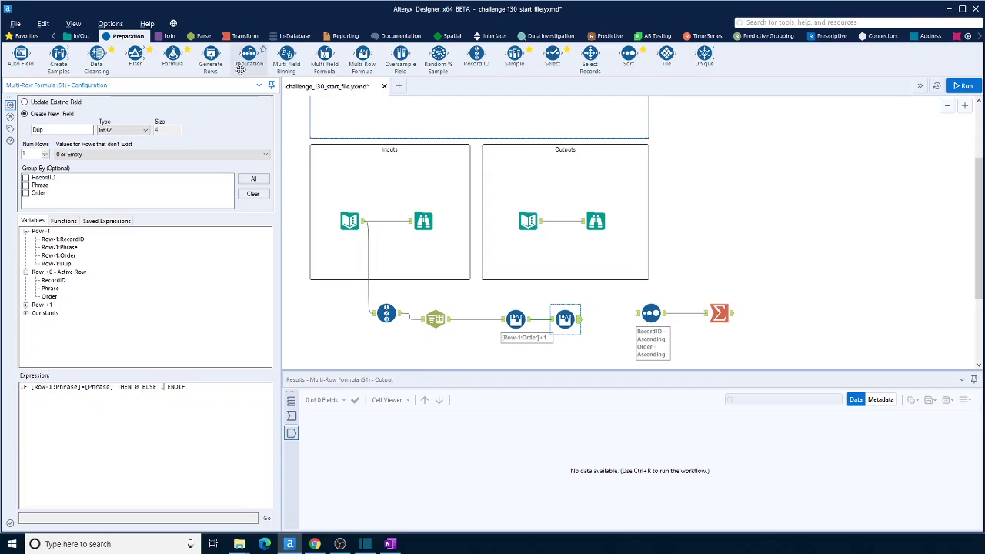
Add a Filter between the second Multi-Row Formula and the Sort, keep rows where Dup = 1, and run the workflow.
{"action": "left_click_drag", "start_coordinate": [135, 55], "coordinate": [608, 319]}
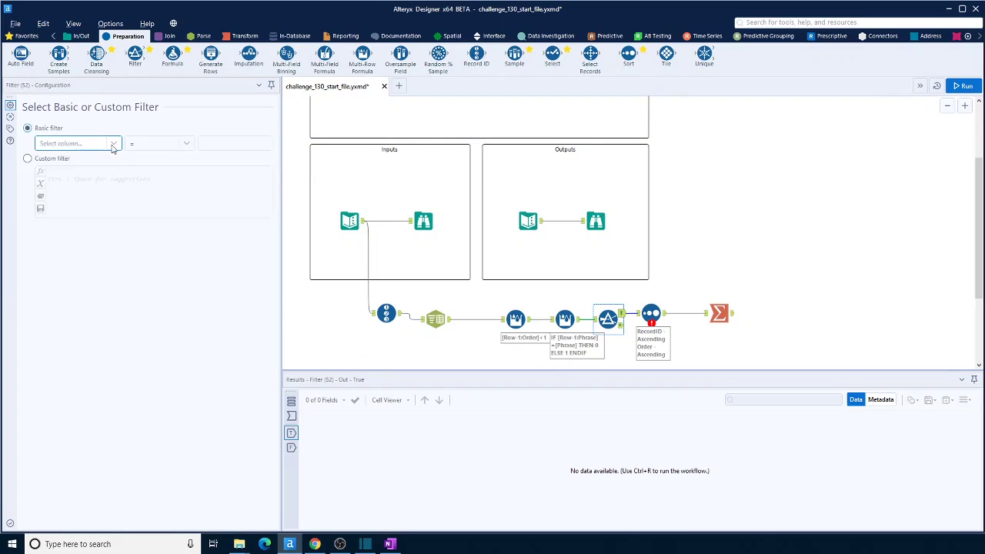
{"action": "left_click", "coordinate": [91, 148]}
{"action": "left_click", "coordinate": [88, 189]}
{"action": "left_click", "coordinate": [231, 147]}
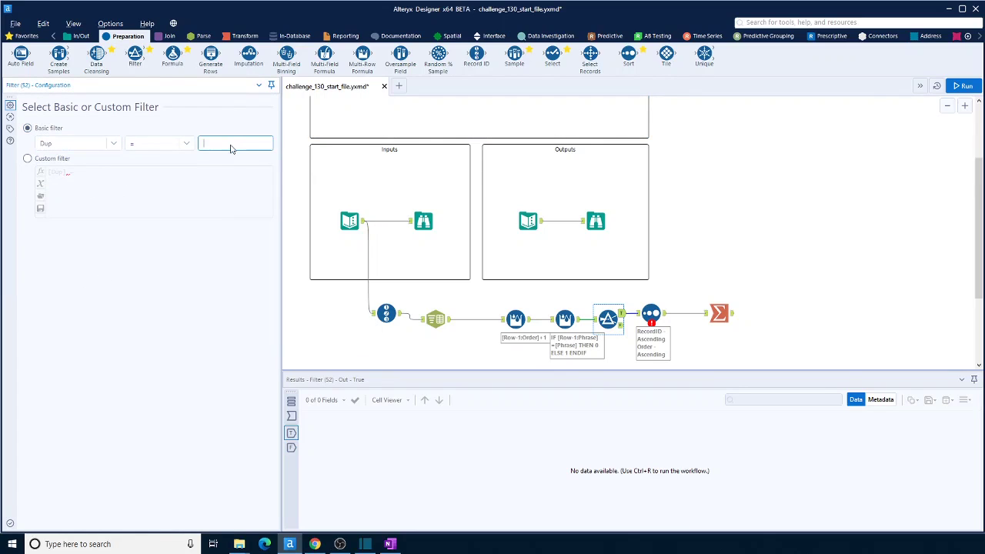
{"action": "type", "text": "1"}
{"action": "left_click", "coordinate": [780, 278]}
{"action": "key", "text": "ctrl+r"}
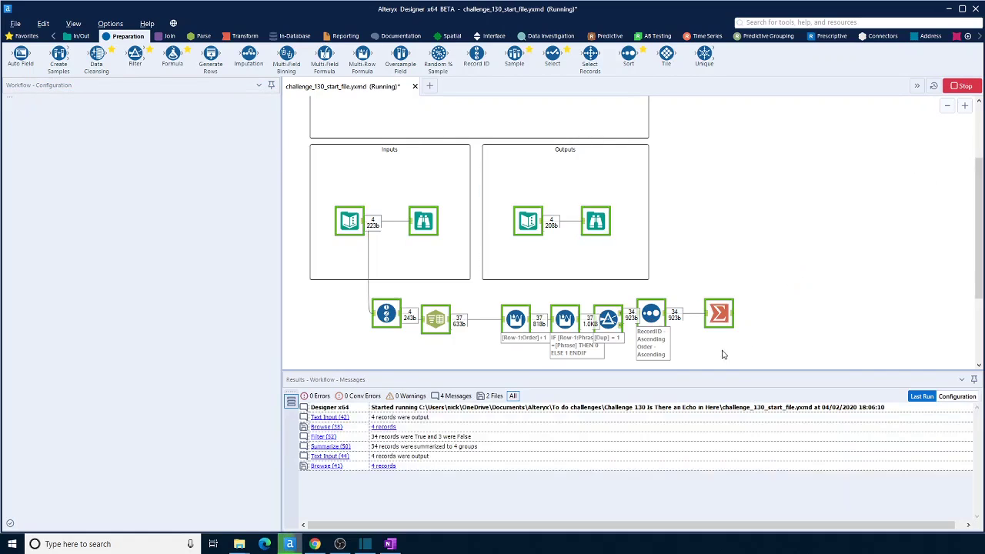
Check the Summarize tool's full concatenated phrases against the expected output text input.
{"action": "left_click", "coordinate": [720, 313]}
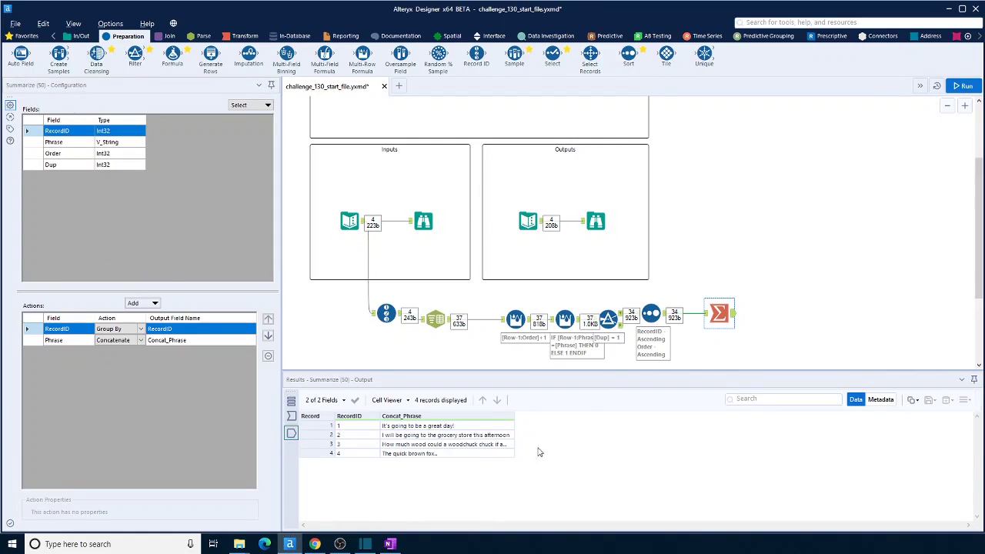
{"action": "left_click_drag", "start_coordinate": [526, 416], "coordinate": [625, 417]}
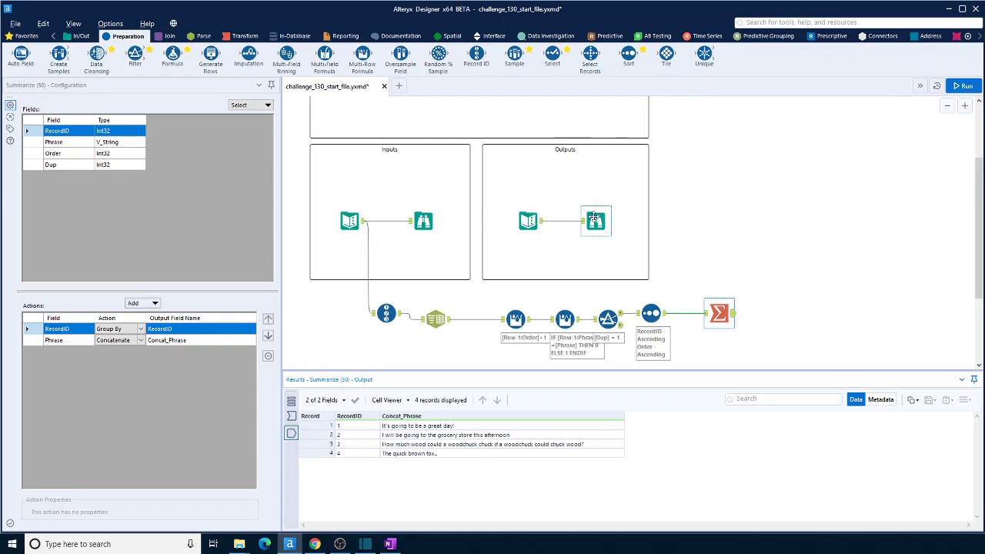
{"action": "left_click", "coordinate": [529, 221]}
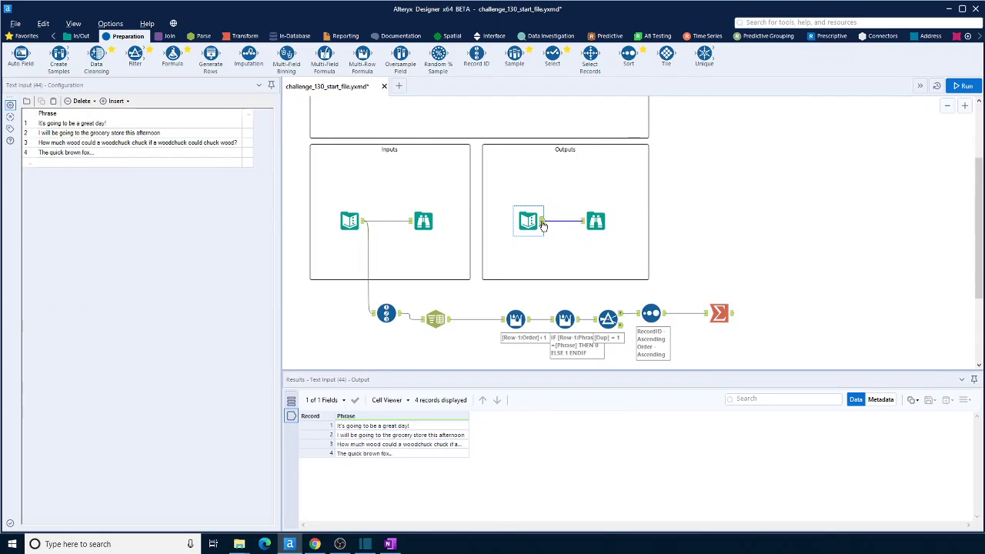
Add a Select tool after the Summarize, exclude the RecordID field, and run the workflow.
{"action": "left_click", "coordinate": [734, 315]}
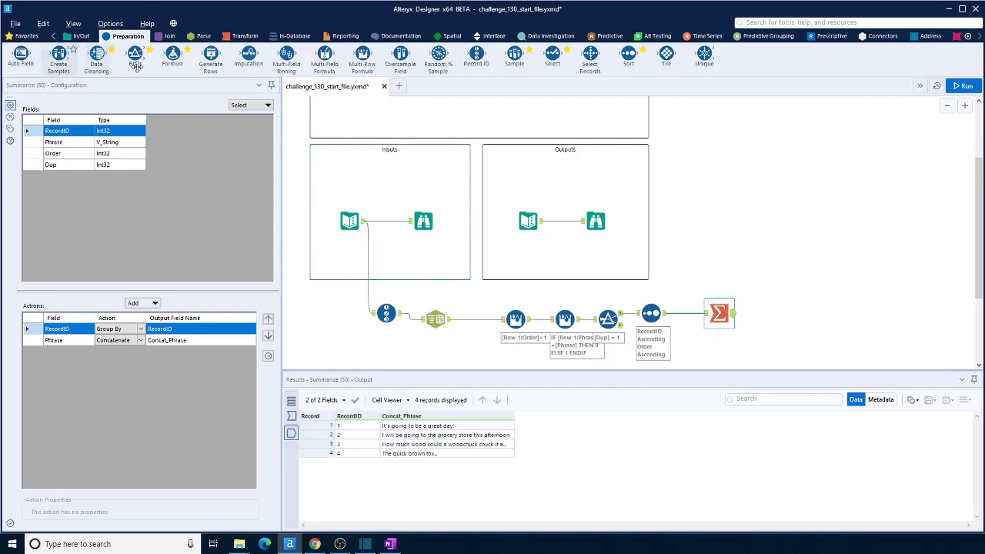
{"action": "left_click_drag", "start_coordinate": [564, 62], "coordinate": [781, 314]}
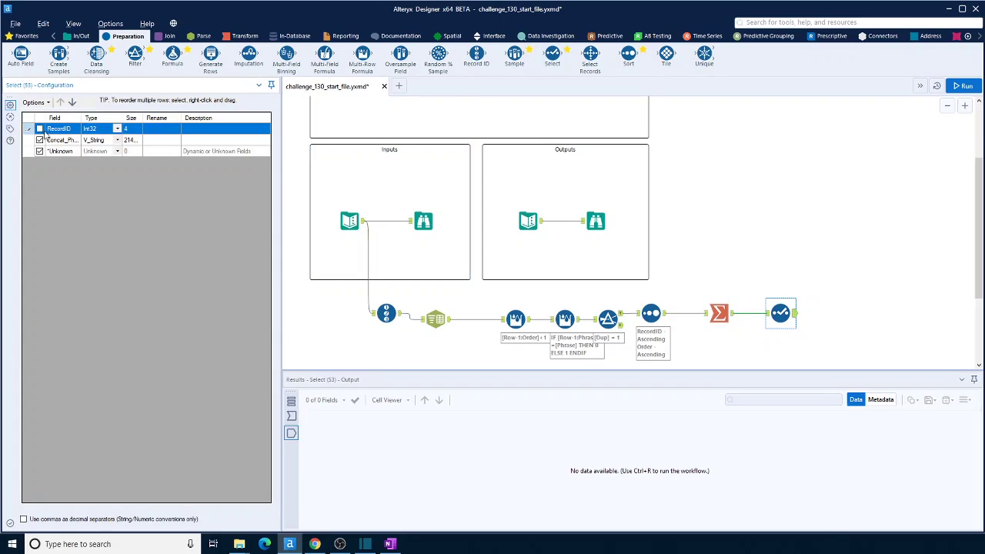
{"action": "key", "text": "ctrl+r"}
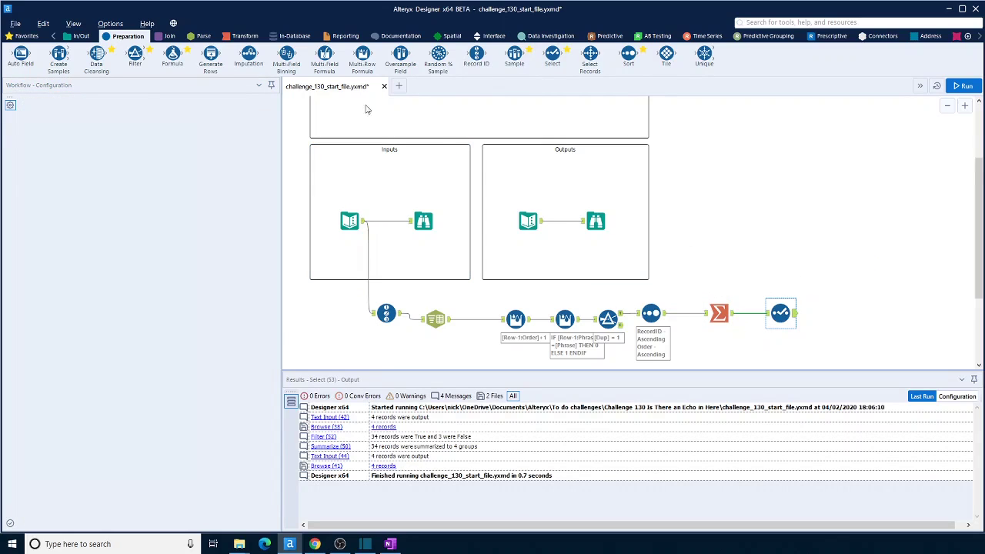
Add a Browse tool after the Select at the end of the workflow and run the workflow.
{"action": "left_click", "coordinate": [81, 36]}
{"action": "left_click_drag", "start_coordinate": [21, 54], "coordinate": [848, 312]}
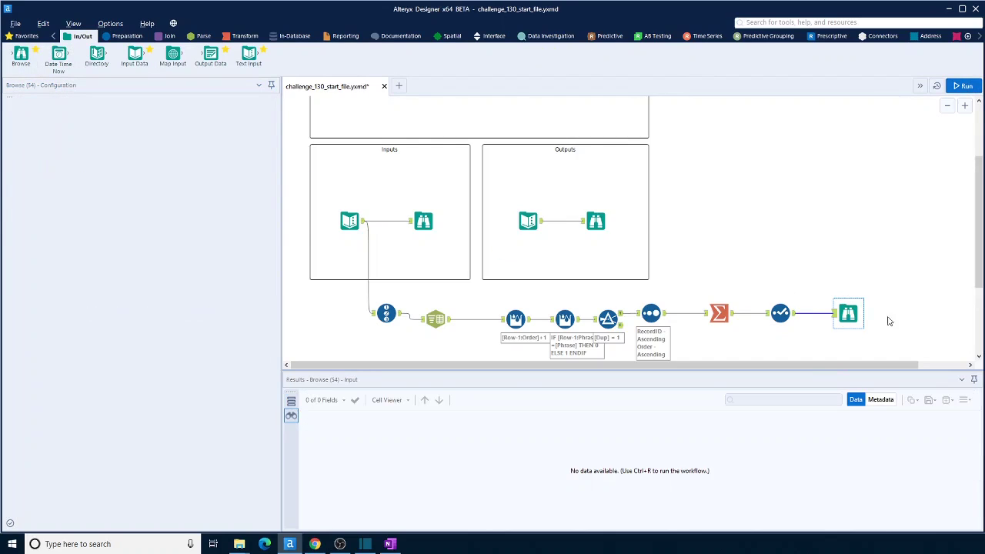
{"action": "key", "text": "ctrl+r"}
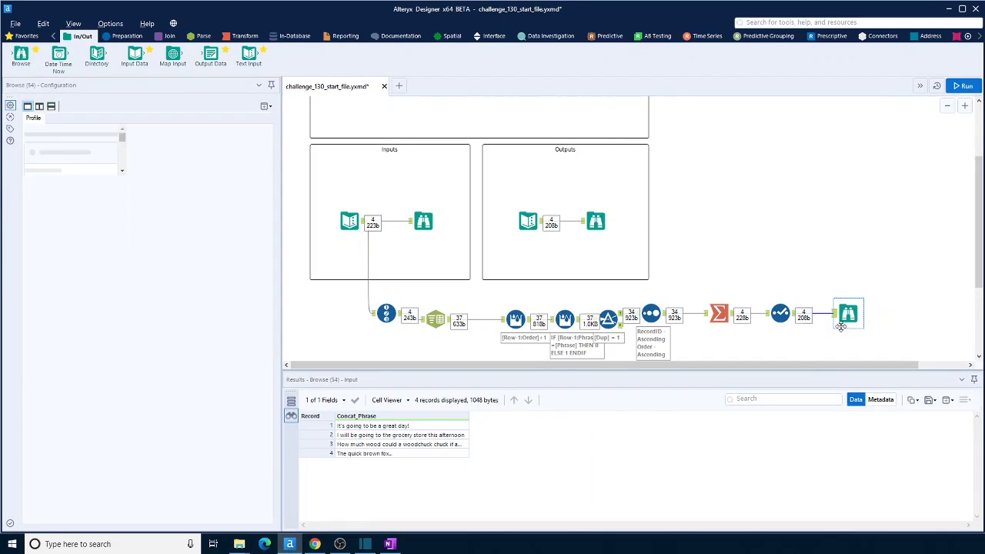
Compare the full phrases in the expected-output Browse with those in the new Browse after the Select.
{"action": "left_click", "coordinate": [596, 222]}
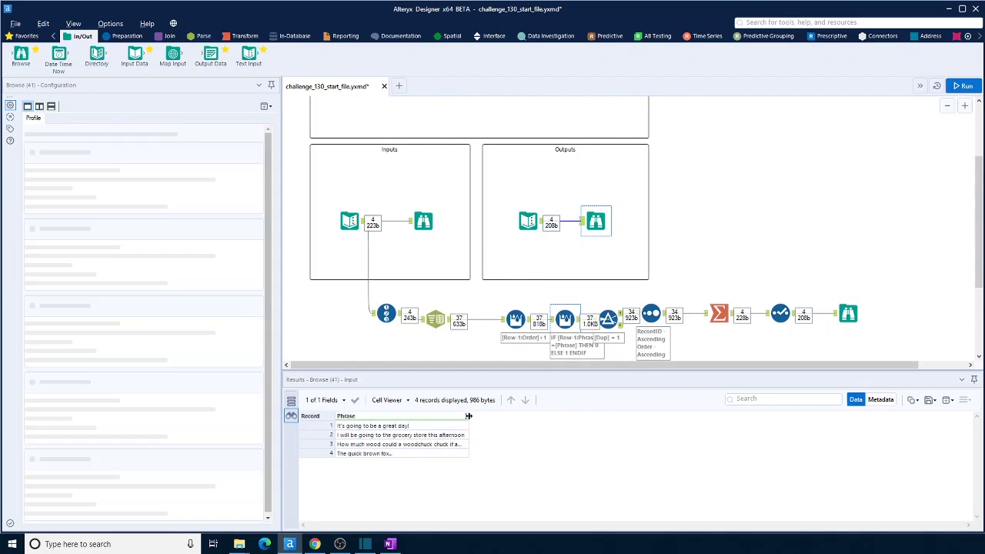
{"action": "left_click_drag", "start_coordinate": [468, 415], "coordinate": [601, 417]}
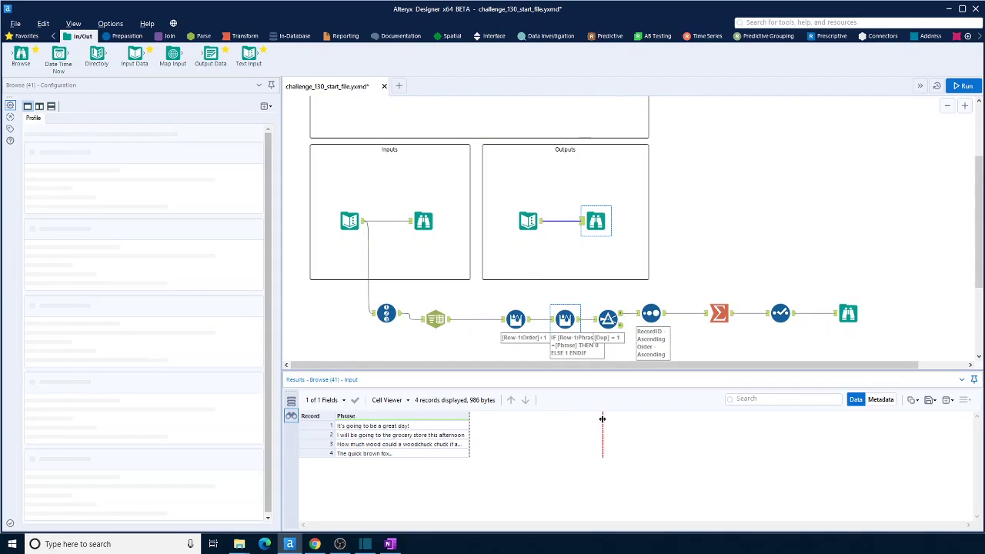
{"action": "left_click", "coordinate": [847, 313]}
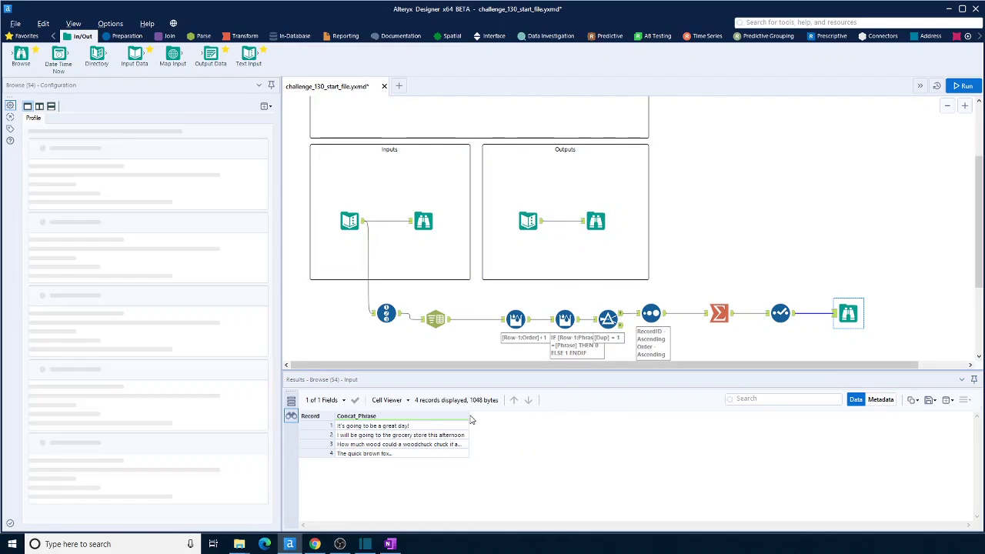
{"action": "left_click_drag", "start_coordinate": [472, 419], "coordinate": [583, 427]}
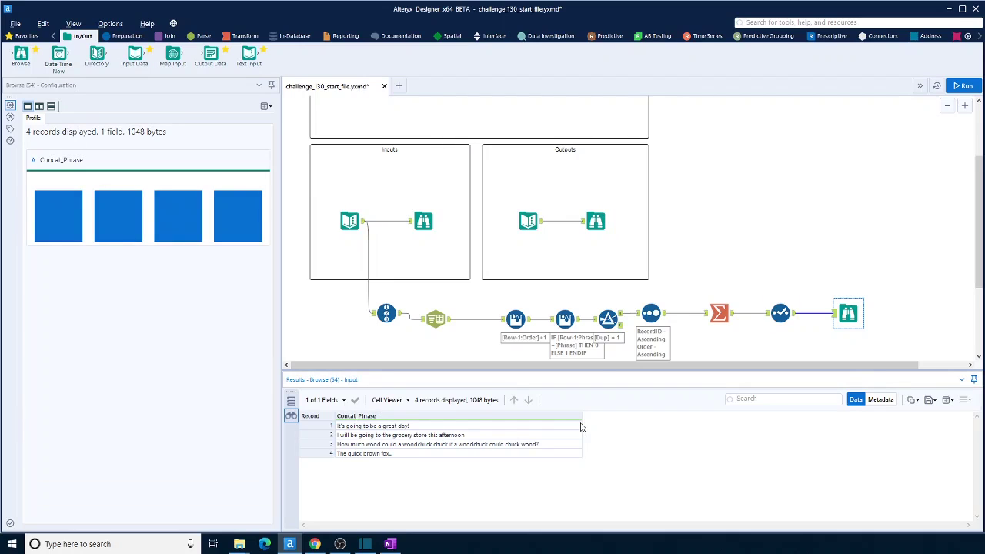
{"action": "left_click", "coordinate": [819, 216]}
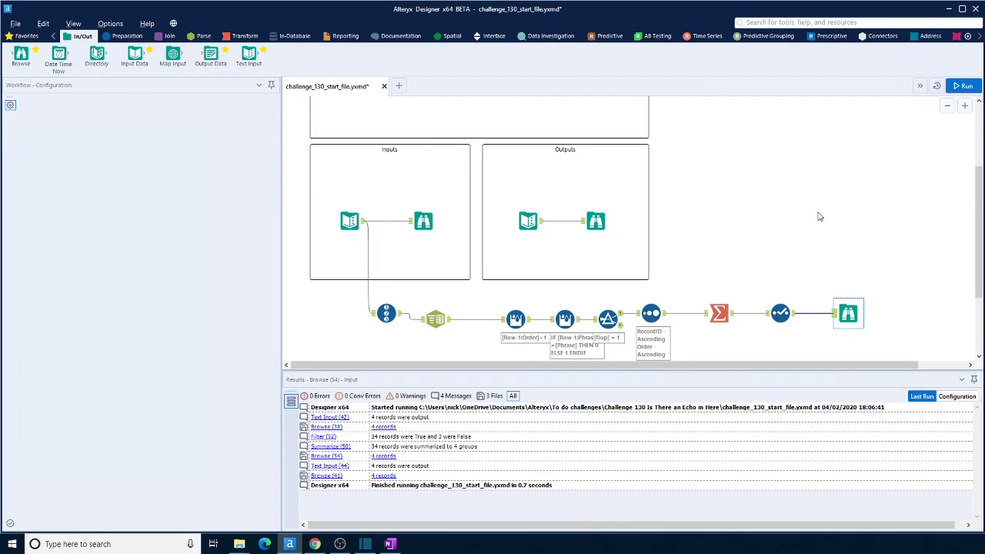
Add a Formula tool below the Record ID, fed by the sample phrases input, with Phrase as its output column.
{"action": "scroll", "coordinate": [819, 216], "scroll_direction": "down", "scroll_amount": 2}
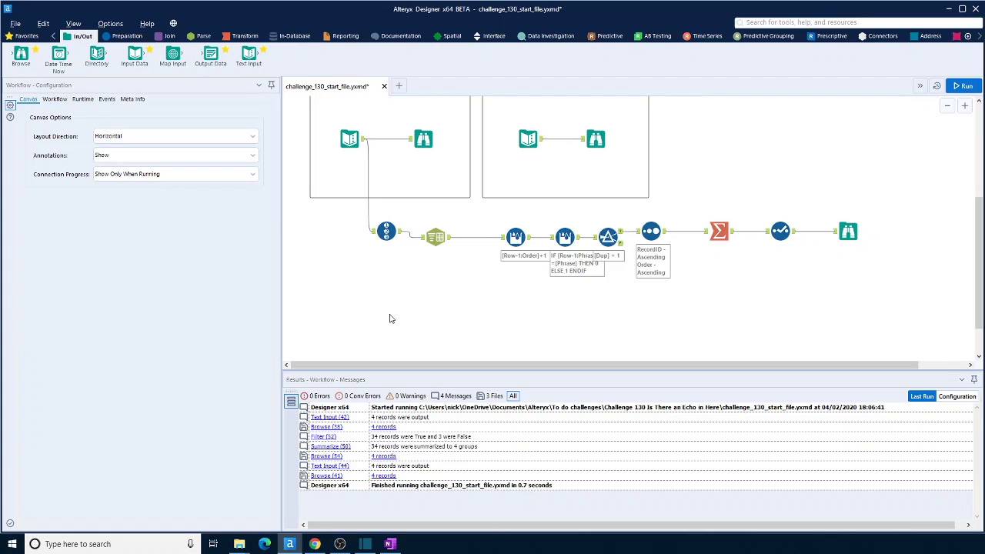
{"action": "left_click", "coordinate": [202, 36]}
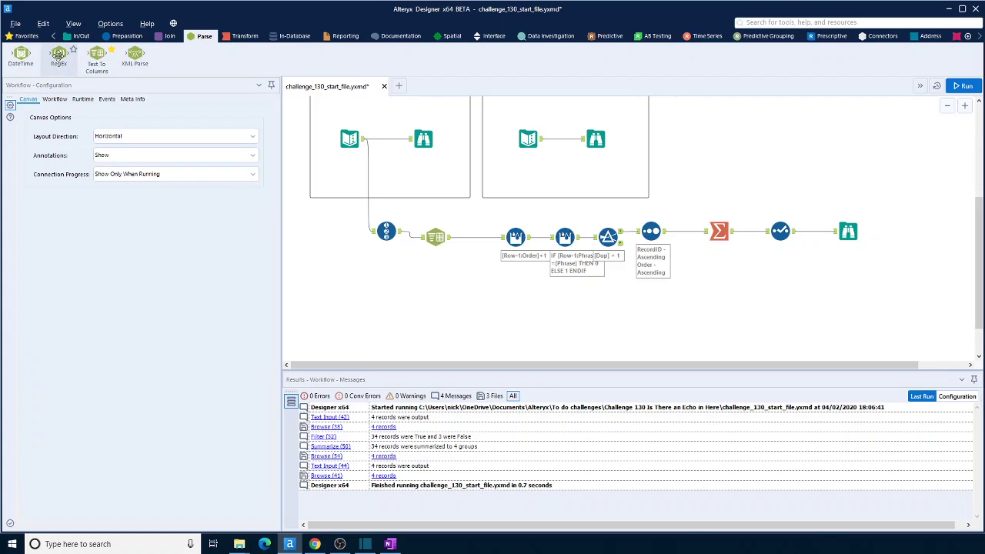
{"action": "left_click", "coordinate": [123, 36]}
{"action": "left_click_drag", "start_coordinate": [172, 56], "coordinate": [391, 306]}
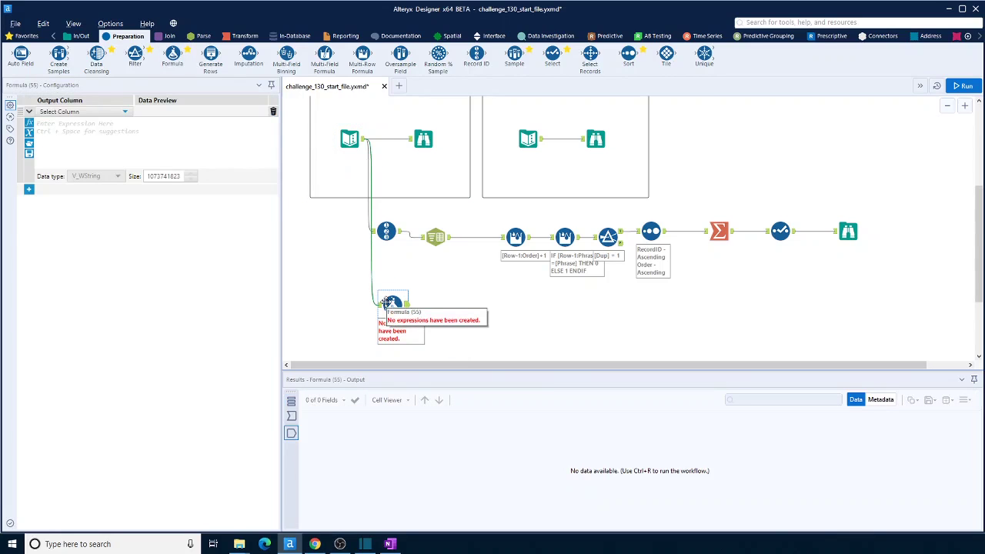
{"action": "left_click", "coordinate": [96, 114]}
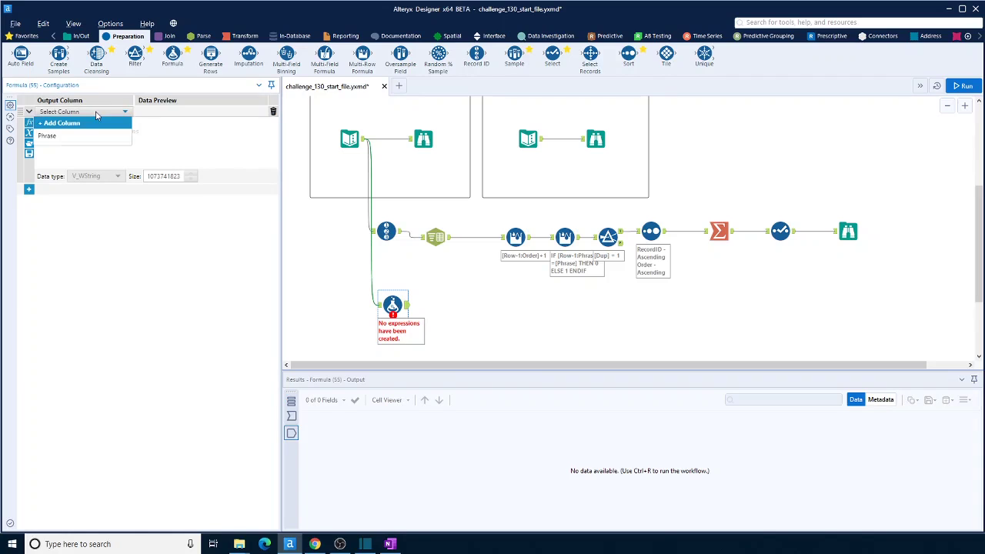
{"action": "left_click", "coordinate": [63, 137]}
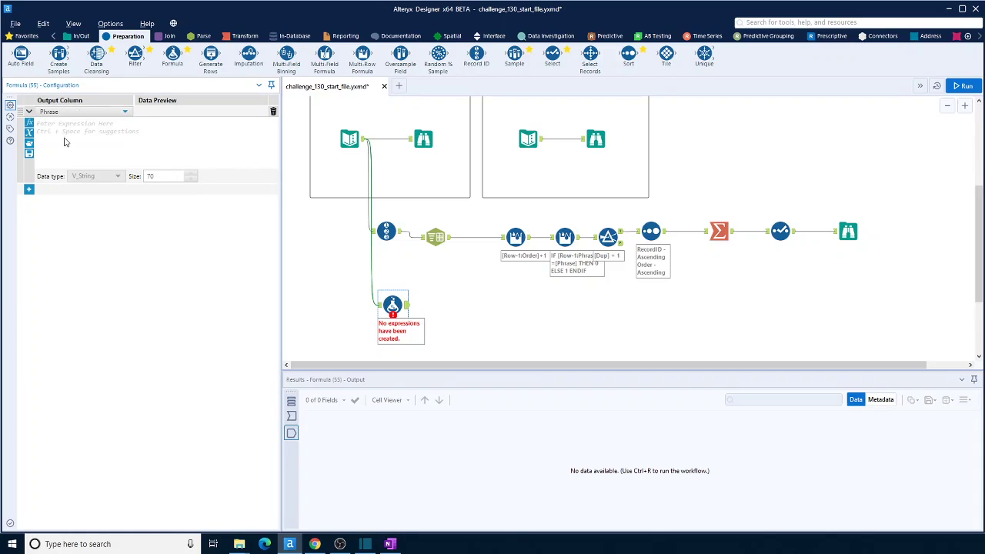
Copy REGEX_Replace([Phrase], '(^|\s)(.*) (\2)', "$1$2") from the OneNote challenge notes into the Formula's Phrase expression in Alteryx and run the workflow.
{"action": "left_click", "coordinate": [390, 545]}
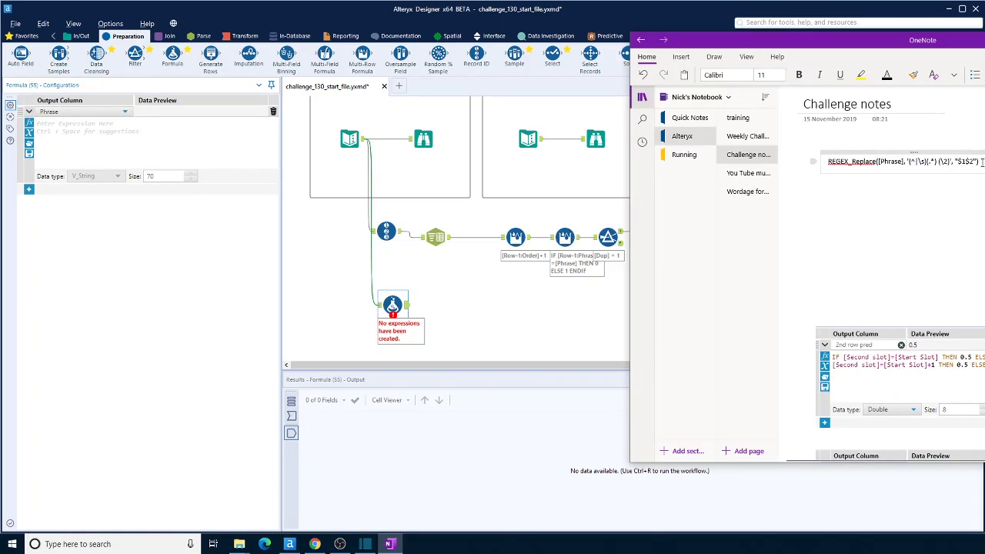
{"action": "left_click_drag", "start_coordinate": [982, 161], "coordinate": [832, 159]}
{"action": "key", "text": "ctrl+c"}
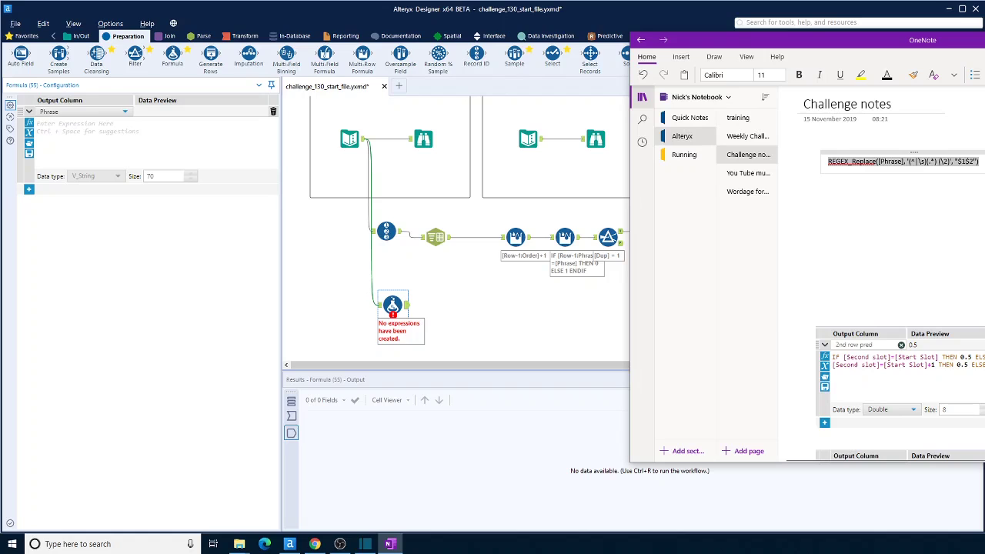
{"action": "key", "text": "alt+Tab"}
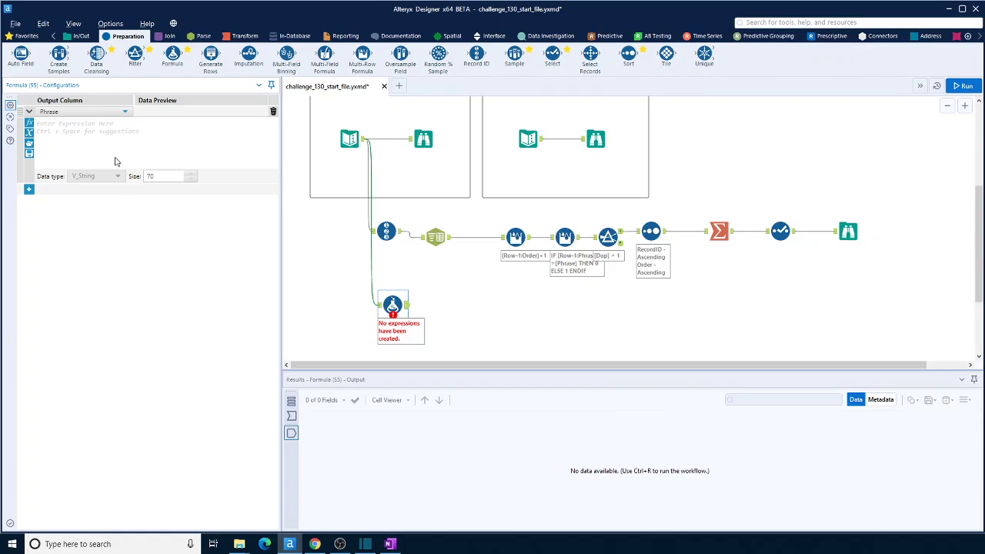
{"action": "key", "text": "ctrl+v"}
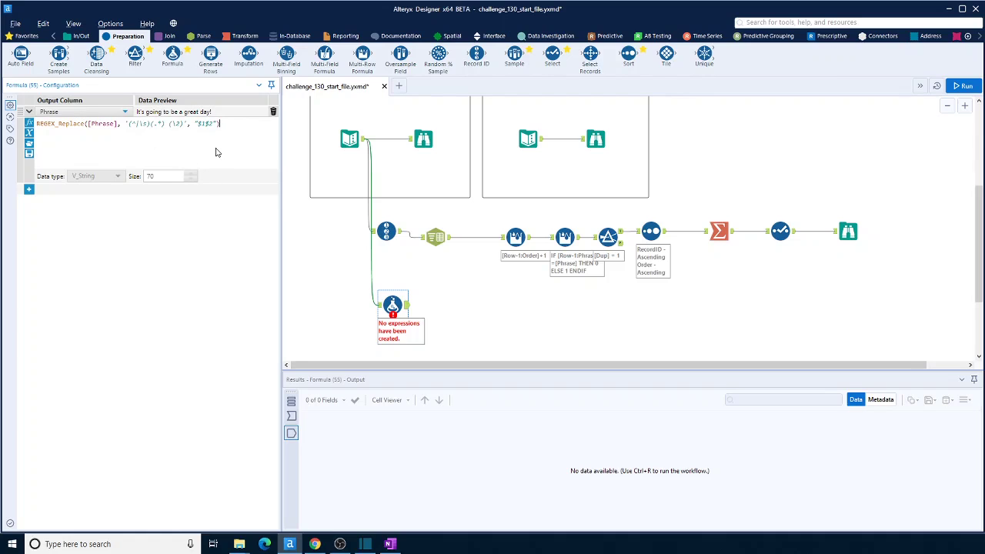
{"action": "left_click", "coordinate": [514, 301]}
{"action": "key", "text": "ctrl+r"}
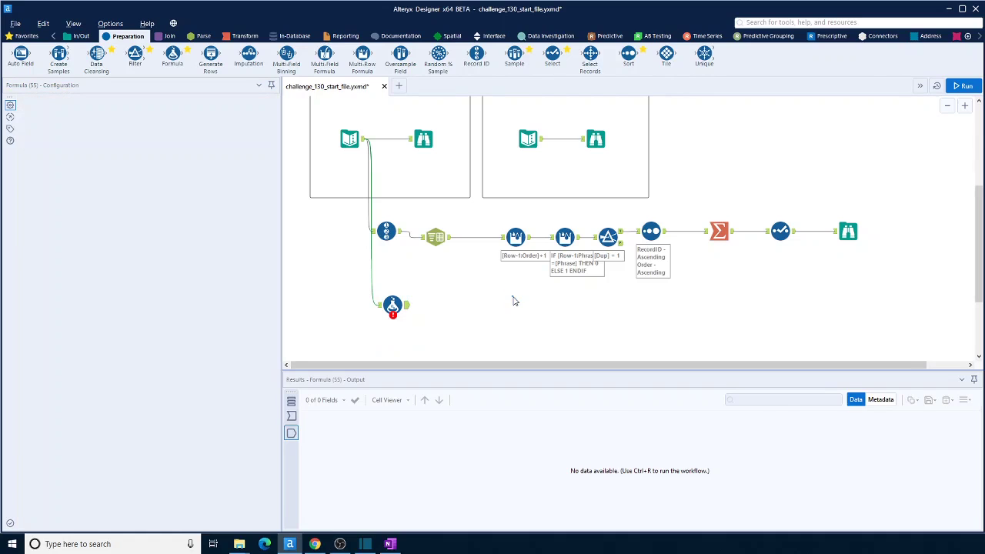
{"action": "left_click", "coordinate": [964, 85]}
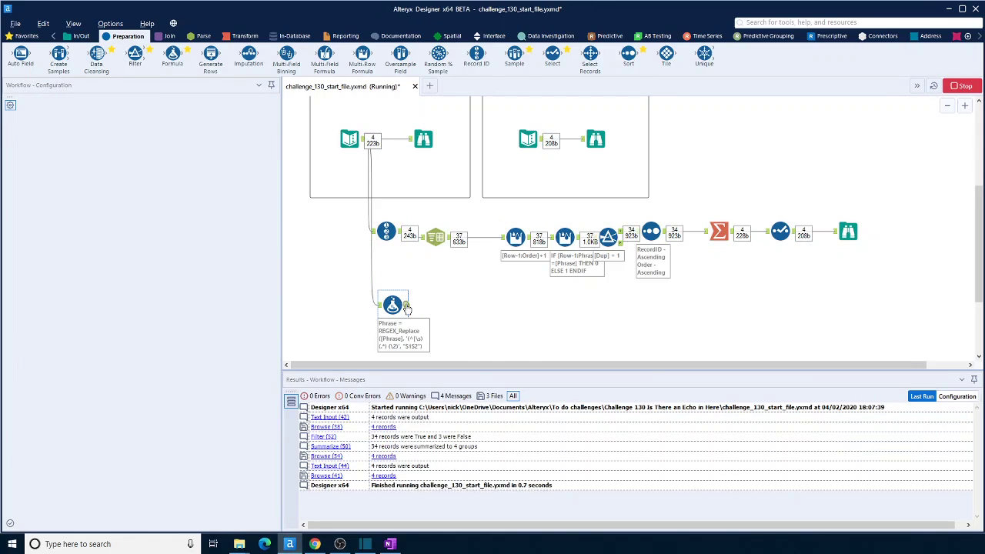
Compare the Formula tool's output phrases with the expected output text input.
{"action": "left_click", "coordinate": [407, 306]}
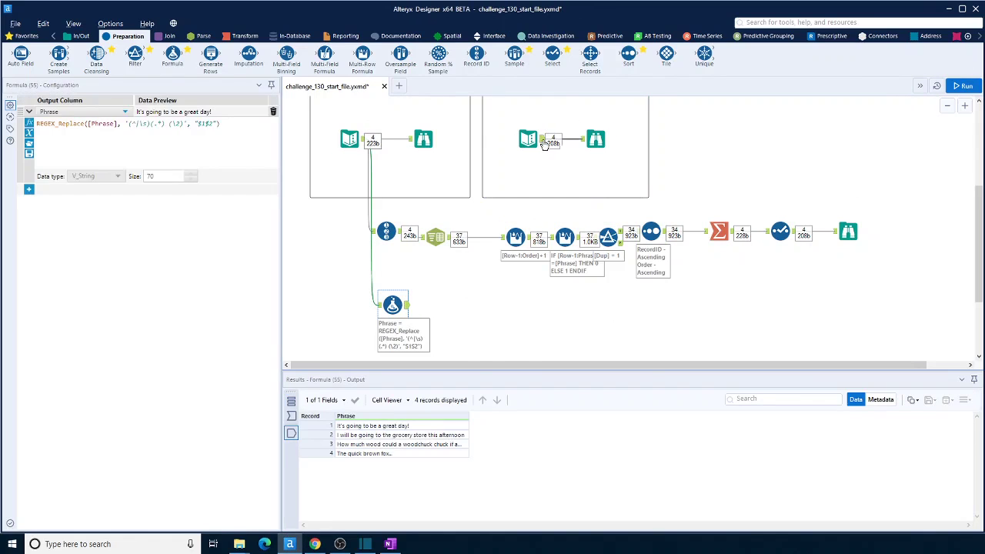
{"action": "left_click", "coordinate": [539, 142]}
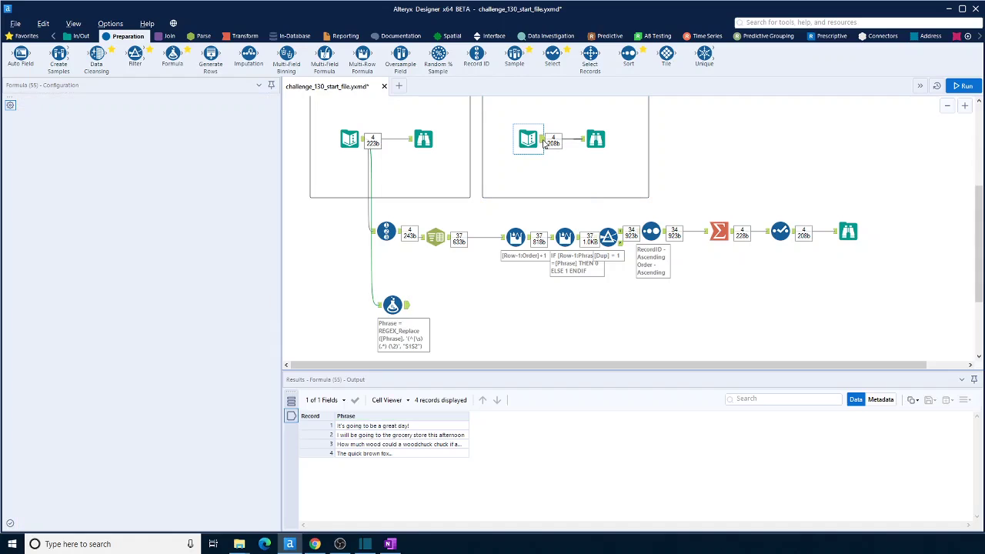
{"action": "left_click", "coordinate": [407, 307]}
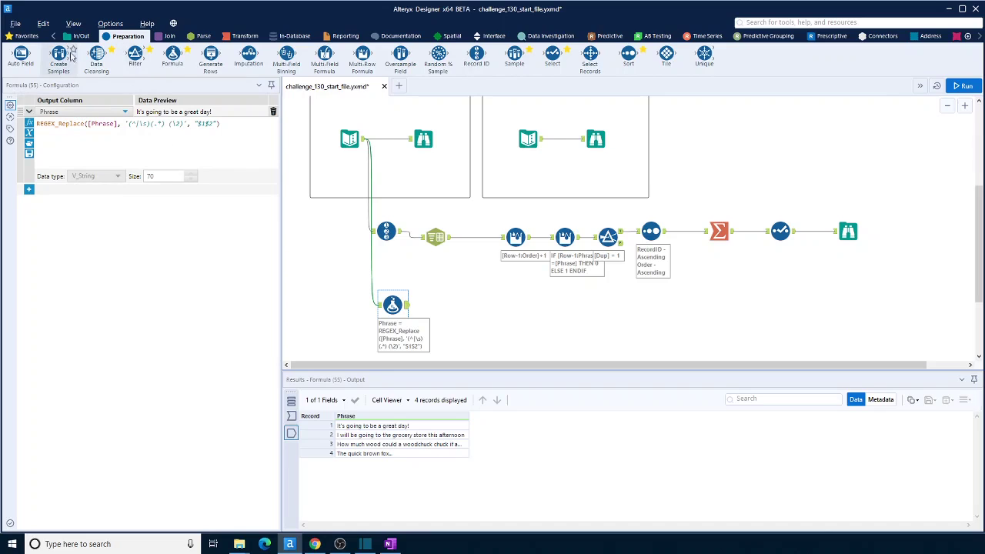
Add a RegEx tool below the second Multi-Row Formula and connect the sample phrases input to it.
{"action": "left_click", "coordinate": [204, 36]}
{"action": "left_click_drag", "start_coordinate": [59, 57], "coordinate": [566, 318]}
{"action": "left_click_drag", "start_coordinate": [366, 142], "coordinate": [561, 316]}
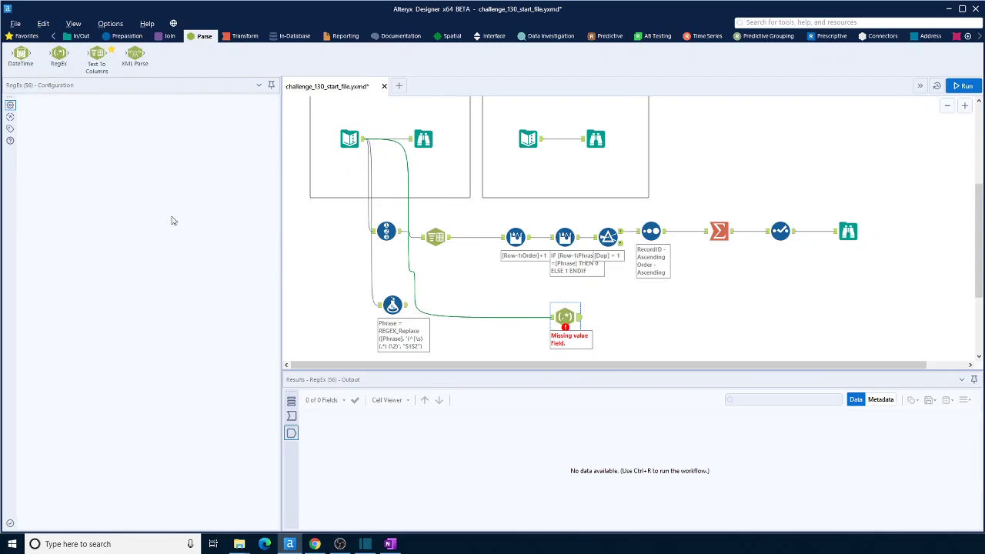
Paste the copied REGEX_Replace expression into both the regular expression and the replacement text of the RegEx tool.
{"action": "left_click", "coordinate": [80, 206]}
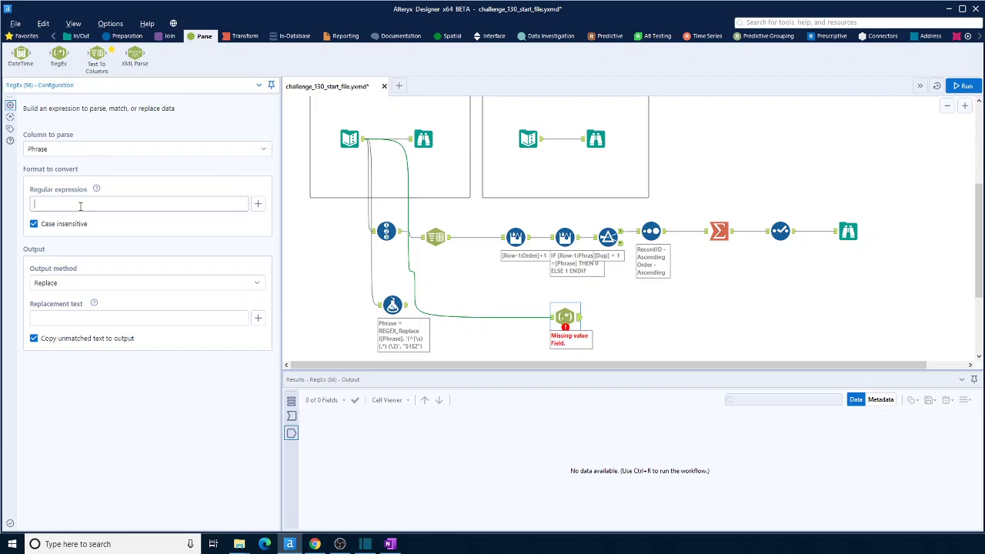
{"action": "key", "text": "ctrl+v"}
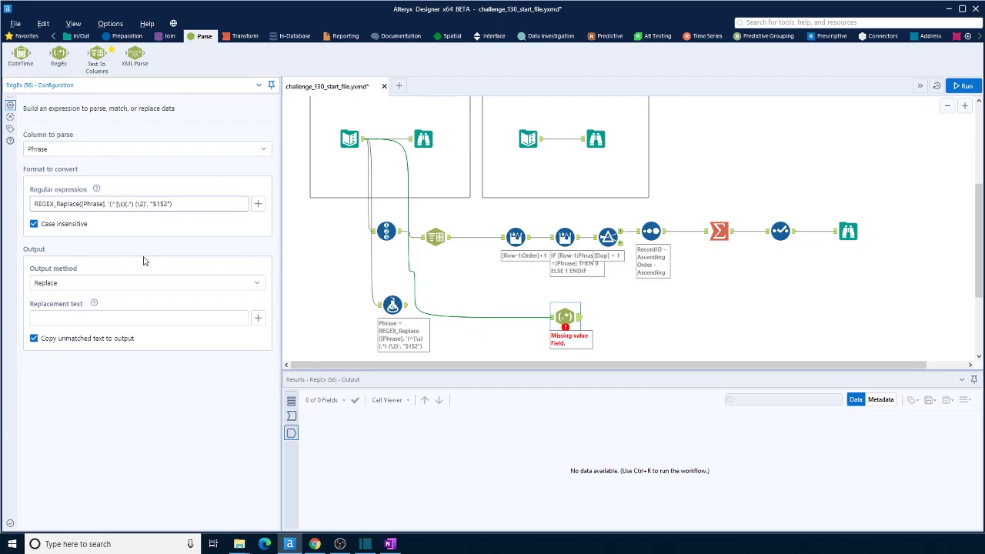
{"action": "left_click", "coordinate": [72, 318]}
{"action": "key", "text": "ctrl+v"}
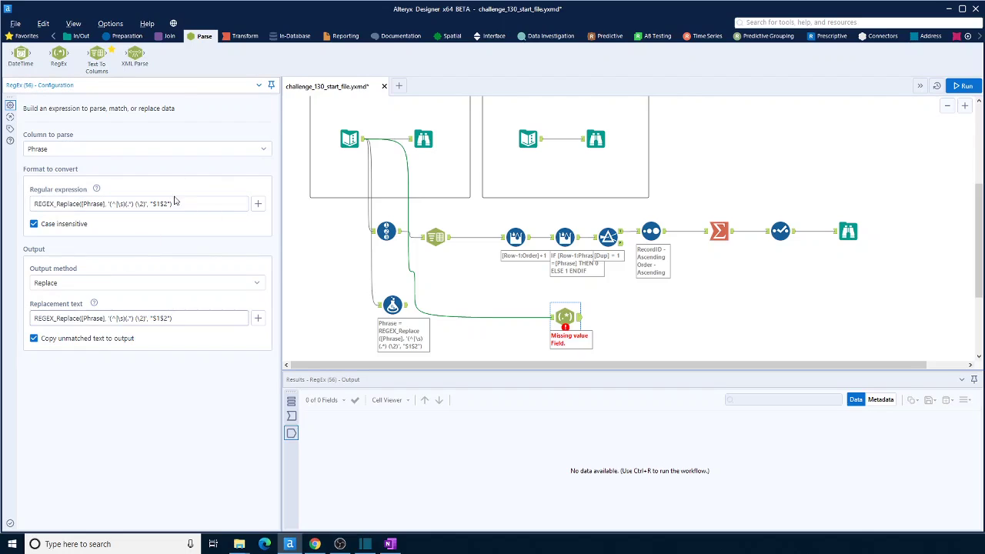
Trim the RegEx tool's regular expression to (^|\s)(.*) (\2).
{"action": "left_click_drag", "start_coordinate": [172, 204], "coordinate": [146, 204]}
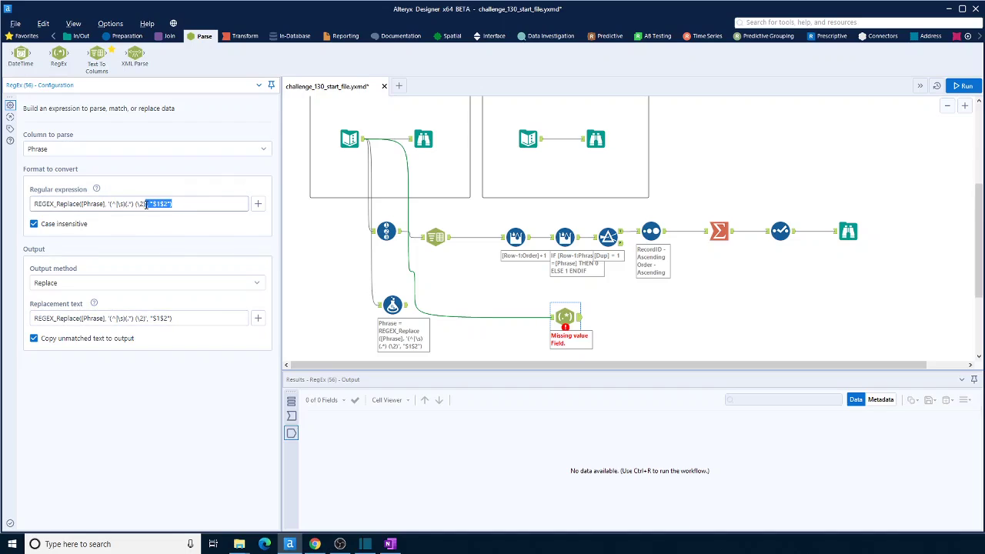
{"action": "key", "text": "BackSpace"}
{"action": "left_click_drag", "start_coordinate": [110, 204], "coordinate": [22, 206]}
{"action": "key", "text": "BackSpace"}
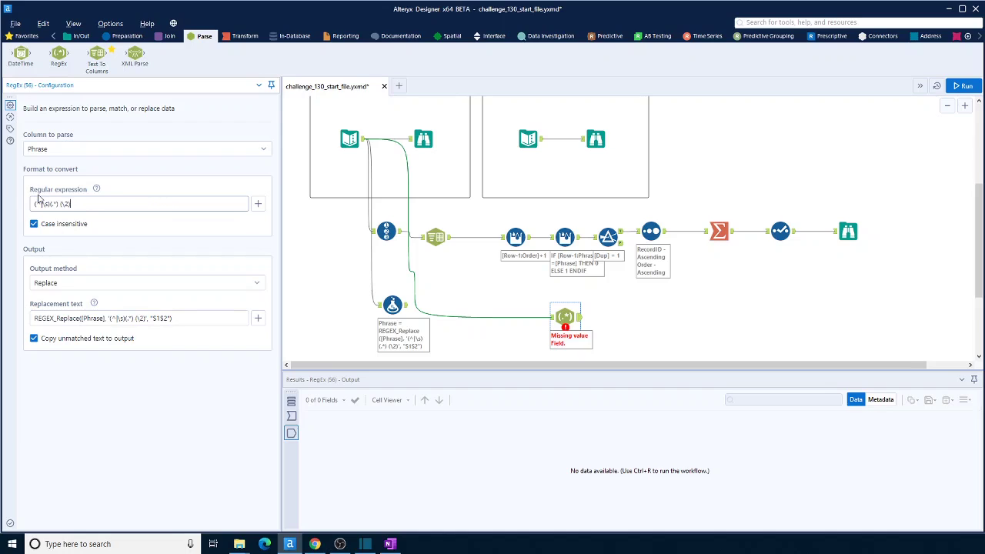
Trim the RegEx tool's replacement text to $1$2 and run the workflow.
{"action": "left_click", "coordinate": [169, 319]}
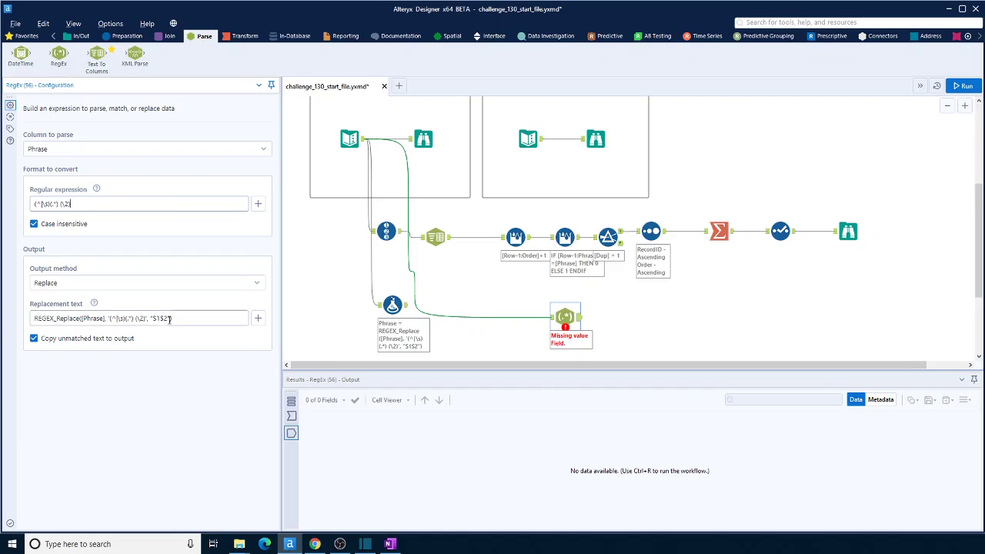
{"action": "left_click", "coordinate": [175, 319]}
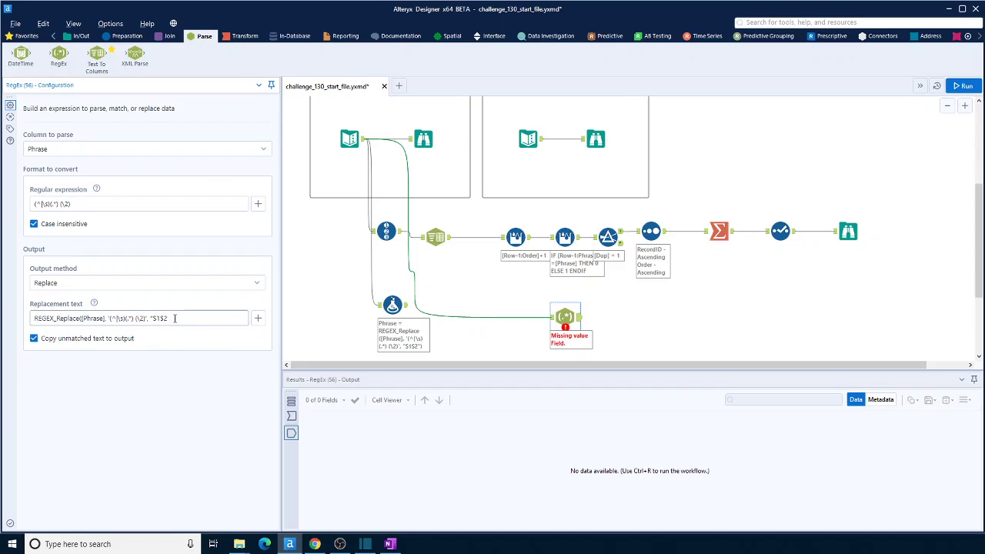
{"action": "left_click_drag", "start_coordinate": [154, 319], "coordinate": [6, 318]}
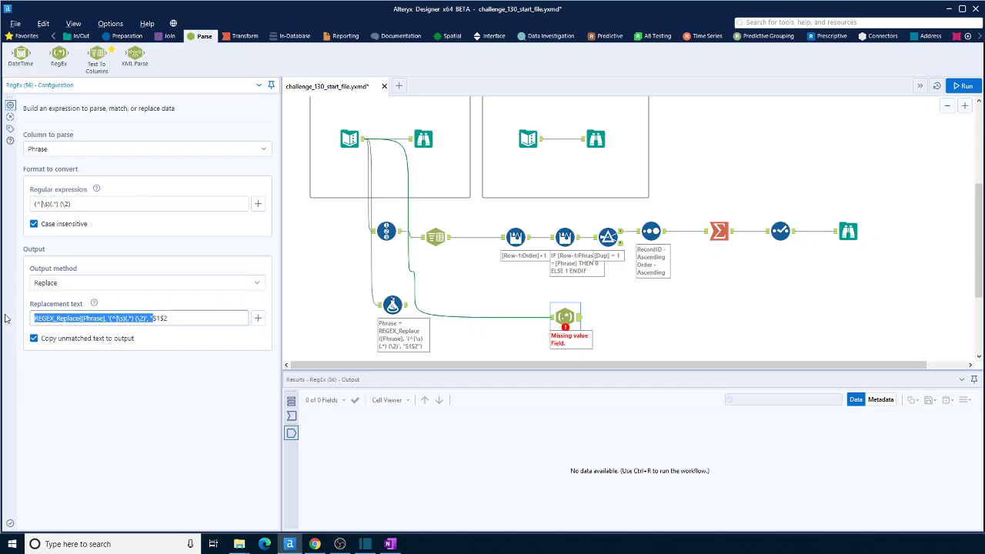
{"action": "key", "text": "BackSpace"}
{"action": "left_click", "coordinate": [519, 336]}
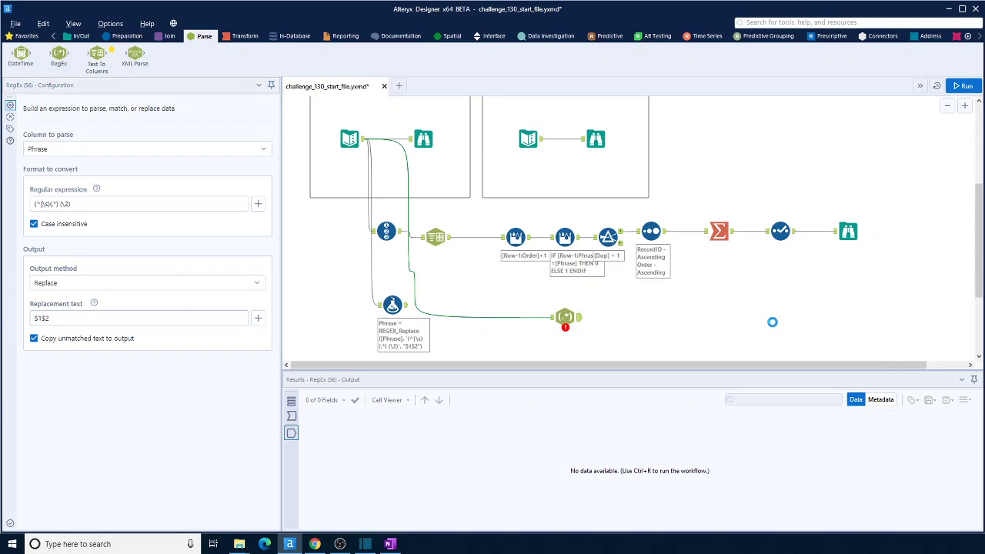
{"action": "key", "text": "ctrl+r"}
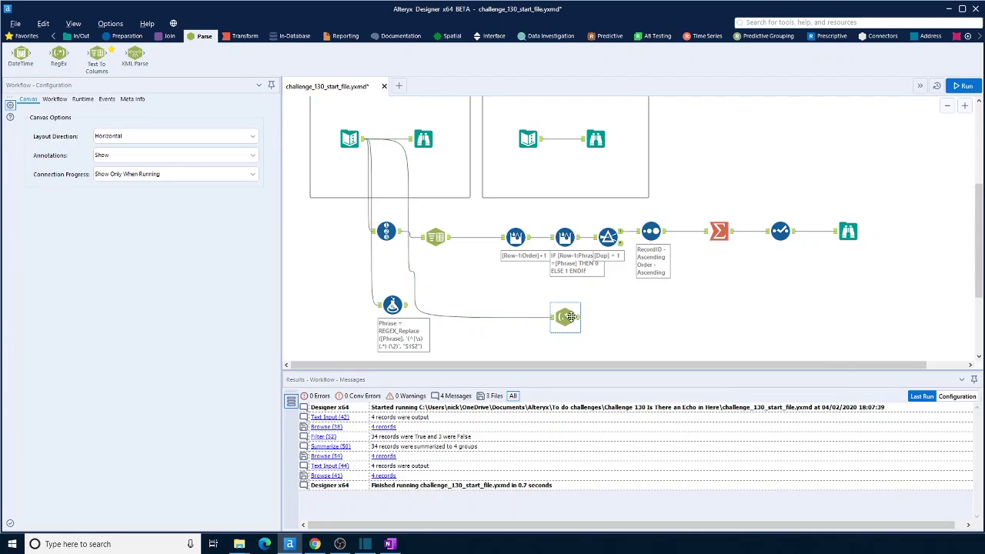
{"action": "key", "text": "ctrl+r"}
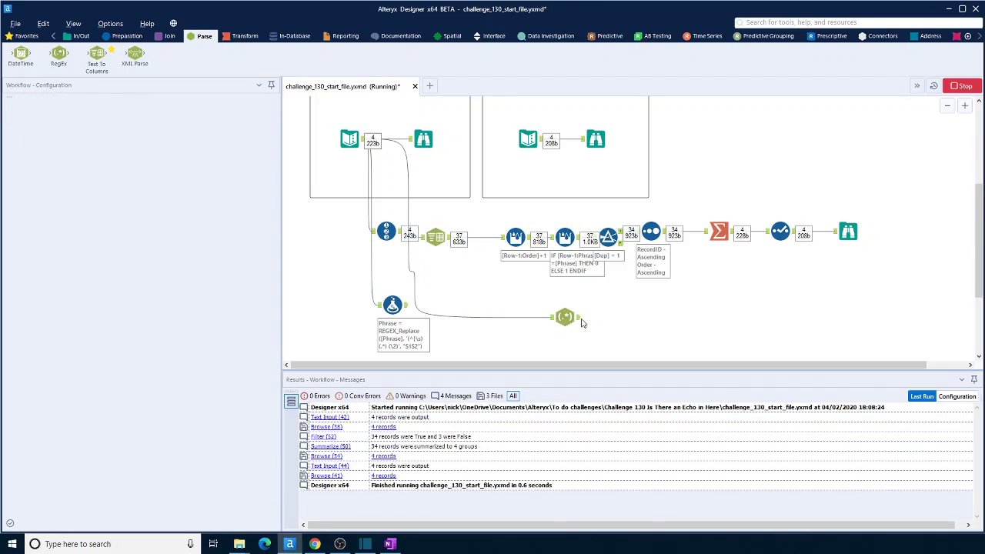
Compare the RegEx output with the expected phrases, and review the RegEx and Formula tool configurations.
{"action": "left_click", "coordinate": [577, 321]}
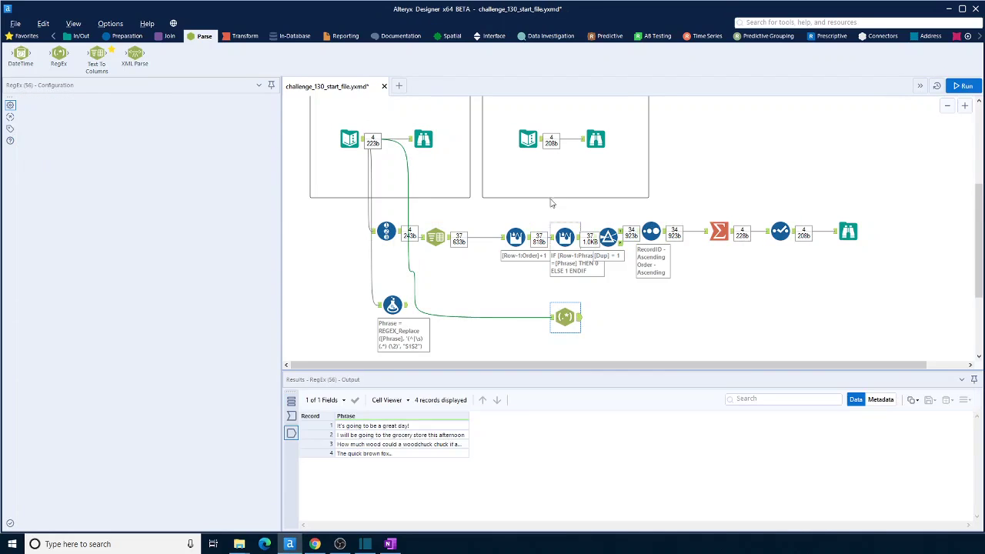
{"action": "left_click", "coordinate": [541, 144]}
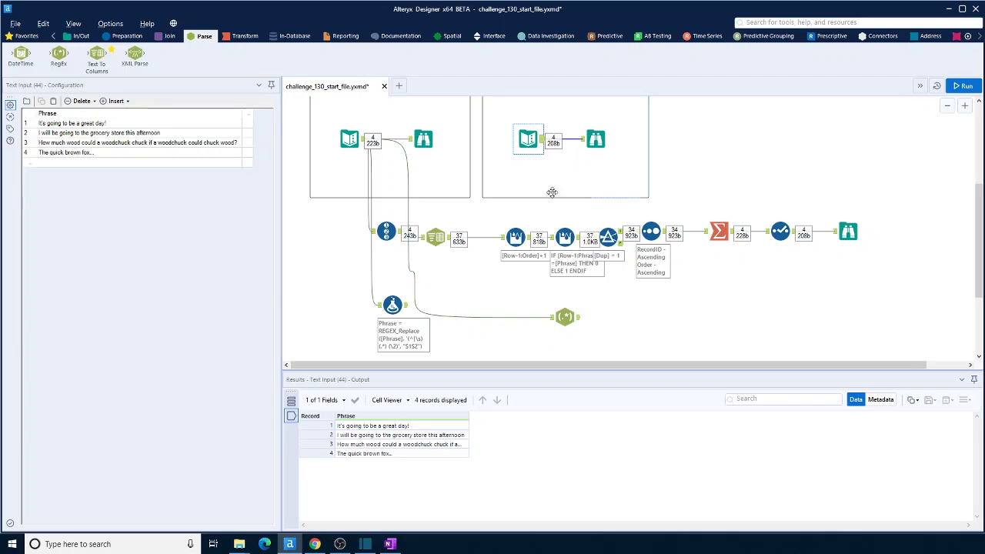
{"action": "left_click", "coordinate": [571, 315]}
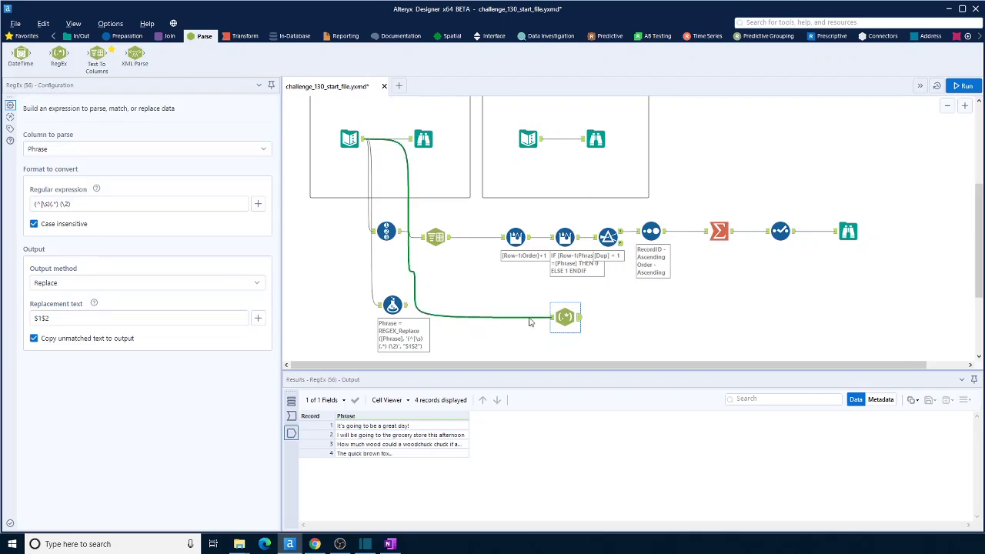
{"action": "left_click", "coordinate": [389, 307]}
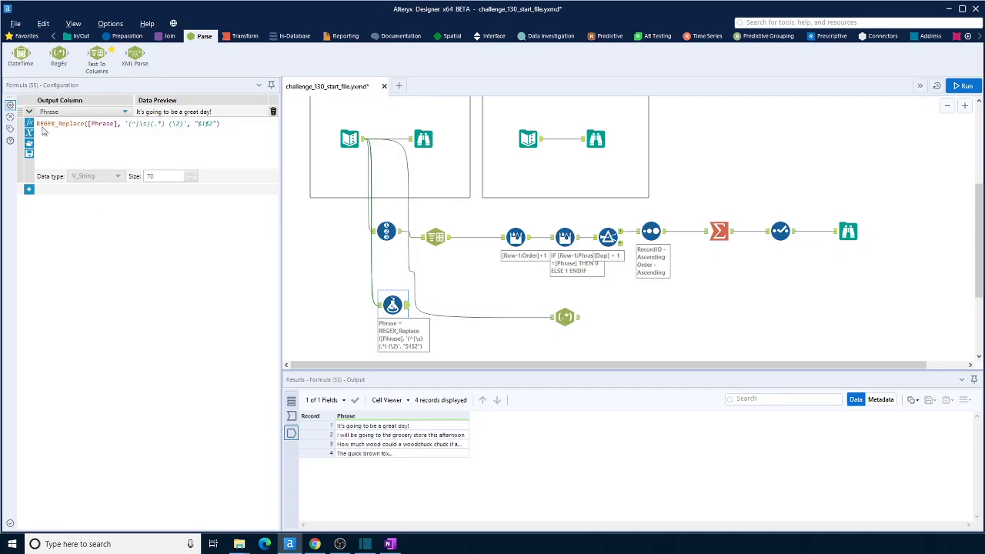